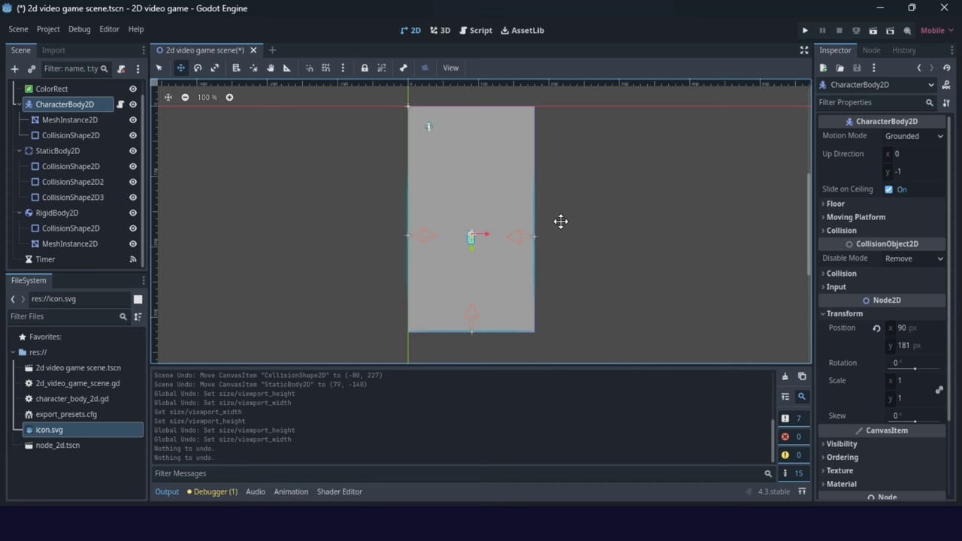
# Set the project viewport width to 320 and height to 180, then close Project Settings
pyautogui.click(59, 30)
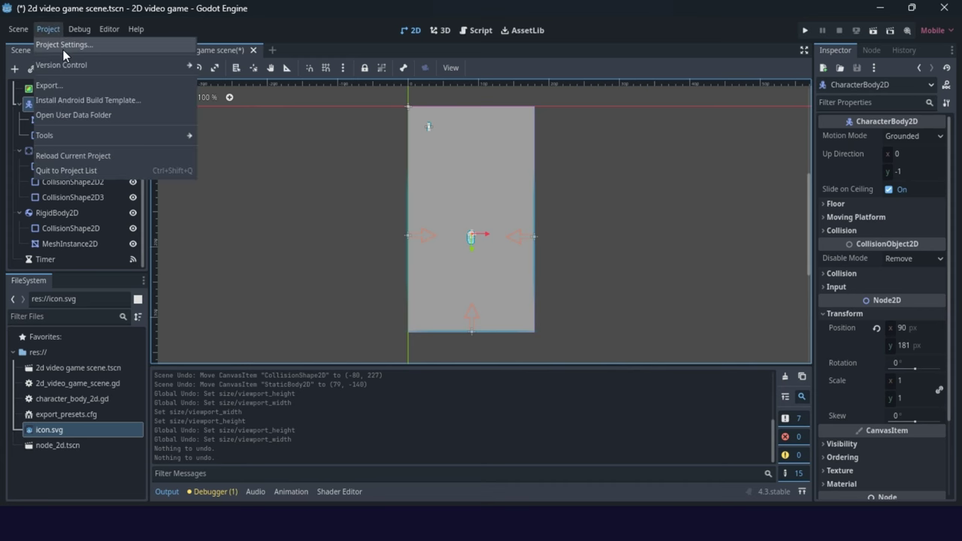
pyautogui.click(64, 47)
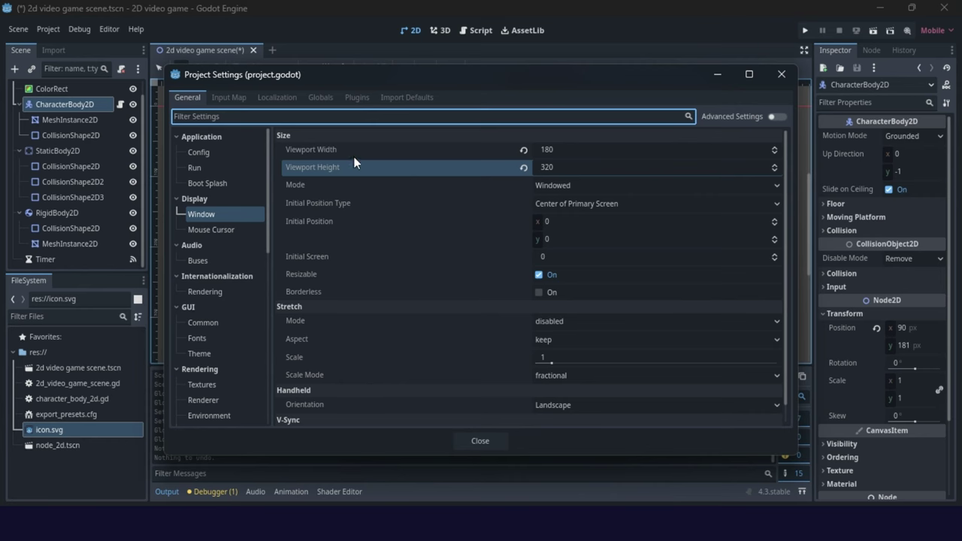
pyautogui.moveTo(335, 150)
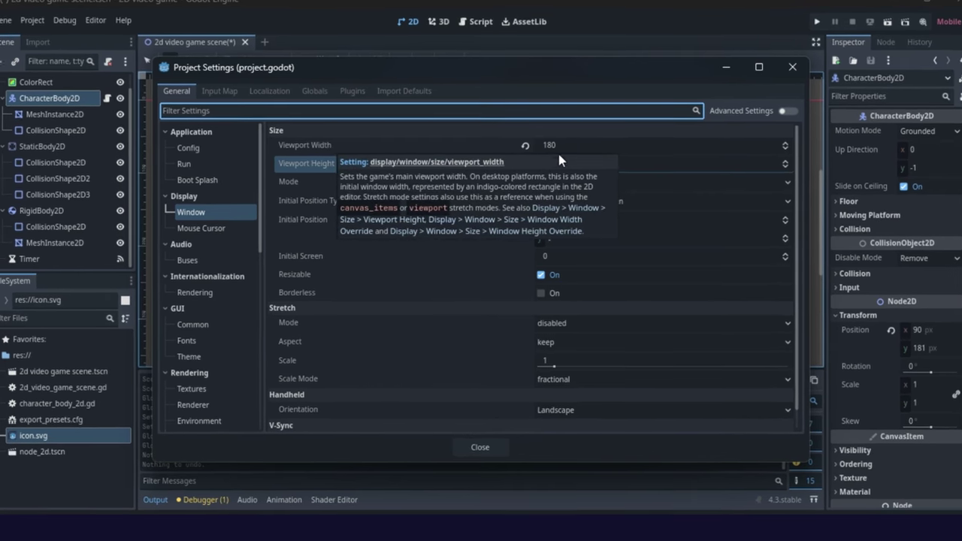
pyautogui.click(563, 145)
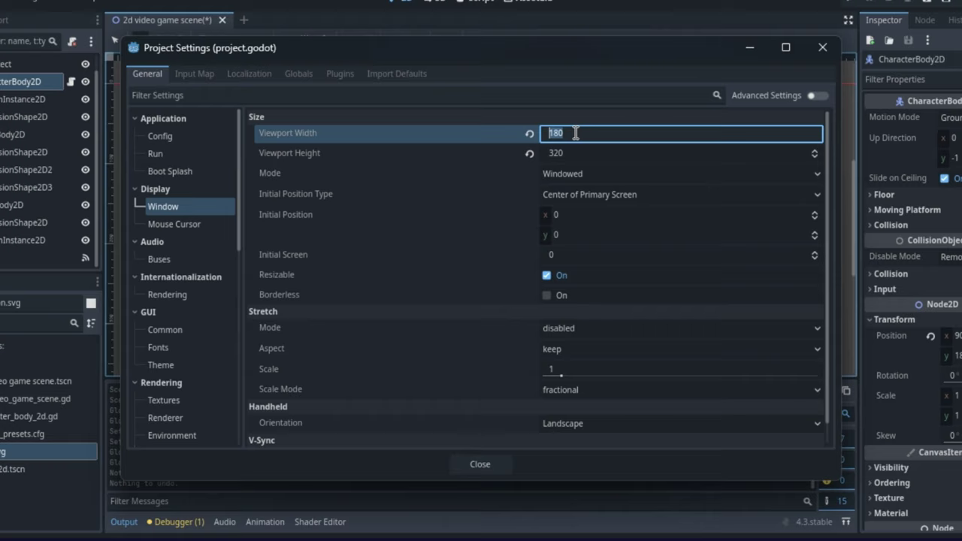
pyautogui.write('320')
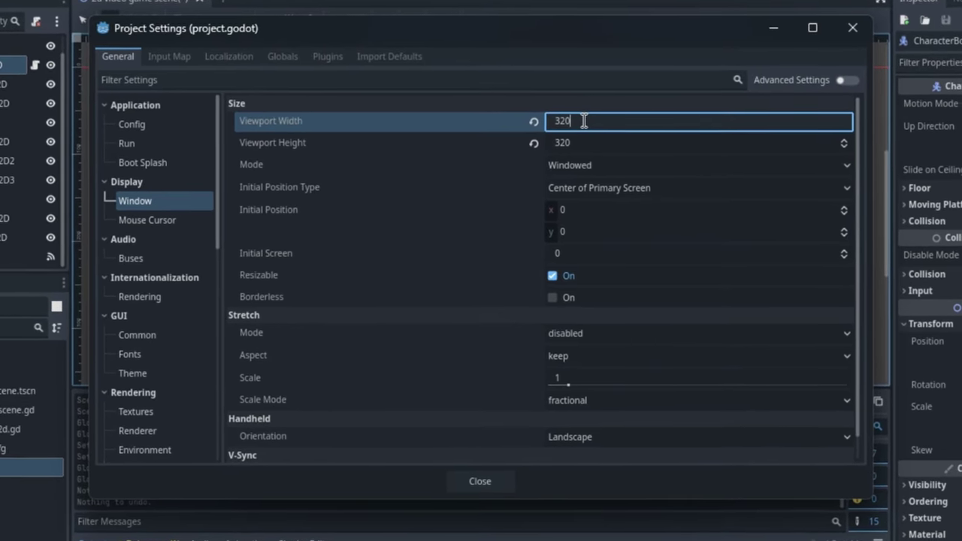
pyautogui.press('Tab')
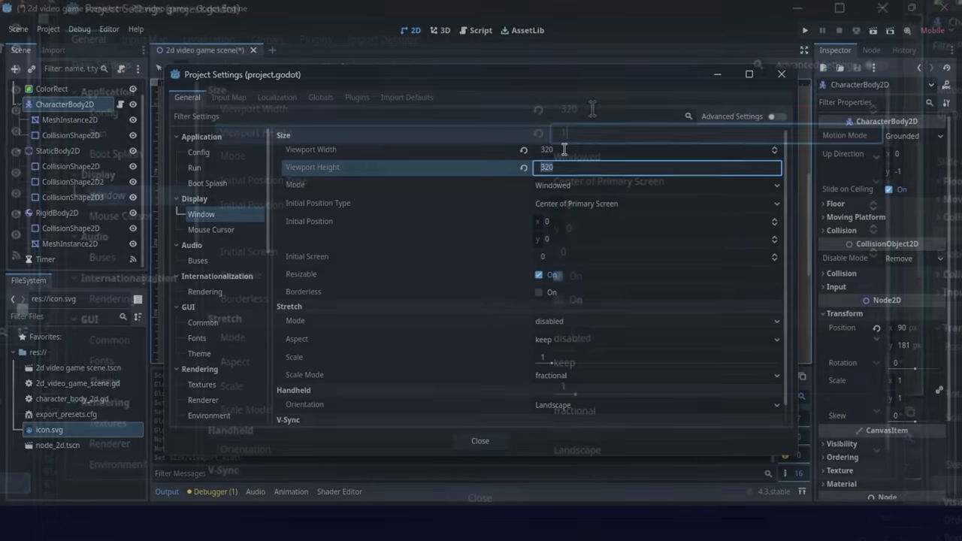
pyautogui.write('180')
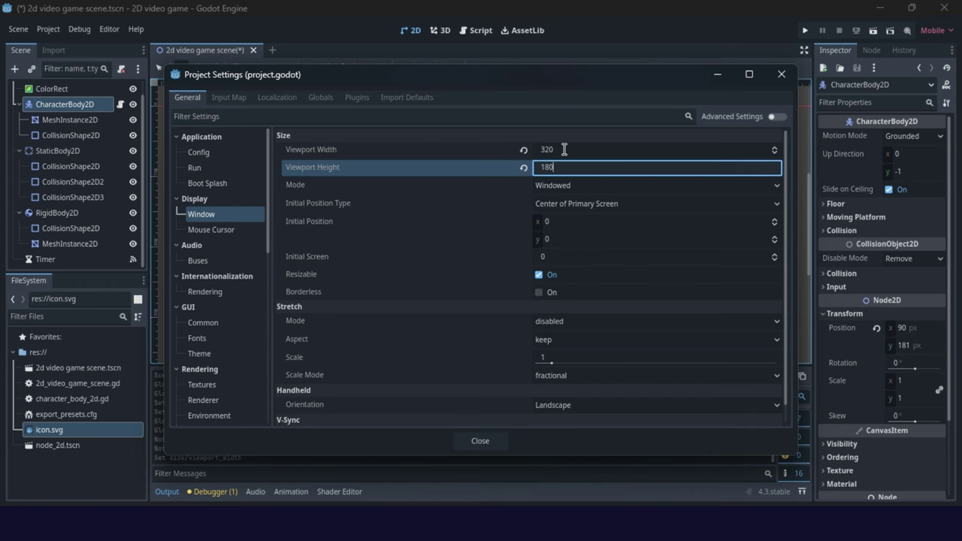
pyautogui.click(490, 442)
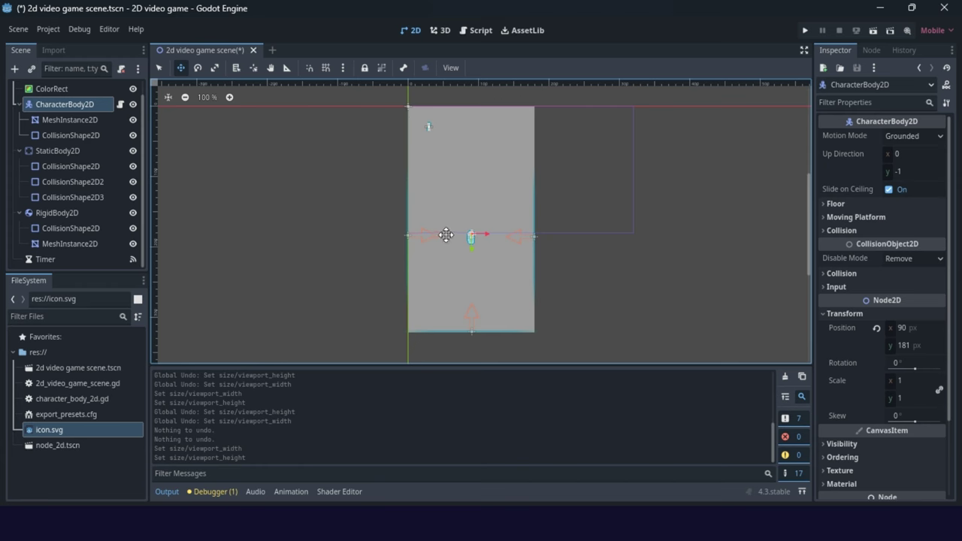
# Shift the StaticBody2D up and right, undoing an accidental rotation of its first boundary
pyautogui.click(70, 151)
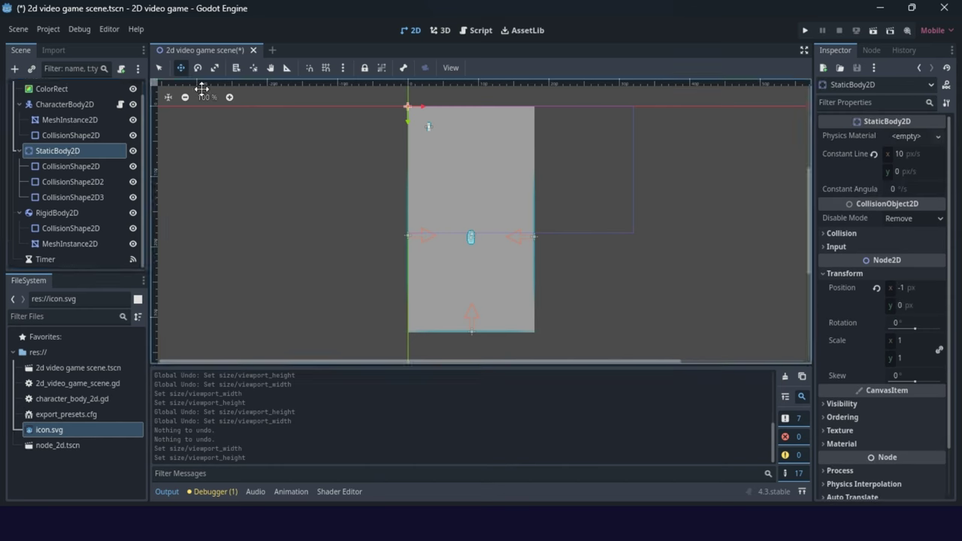
pyautogui.moveTo(484, 181); pyautogui.dragTo(540, 81)
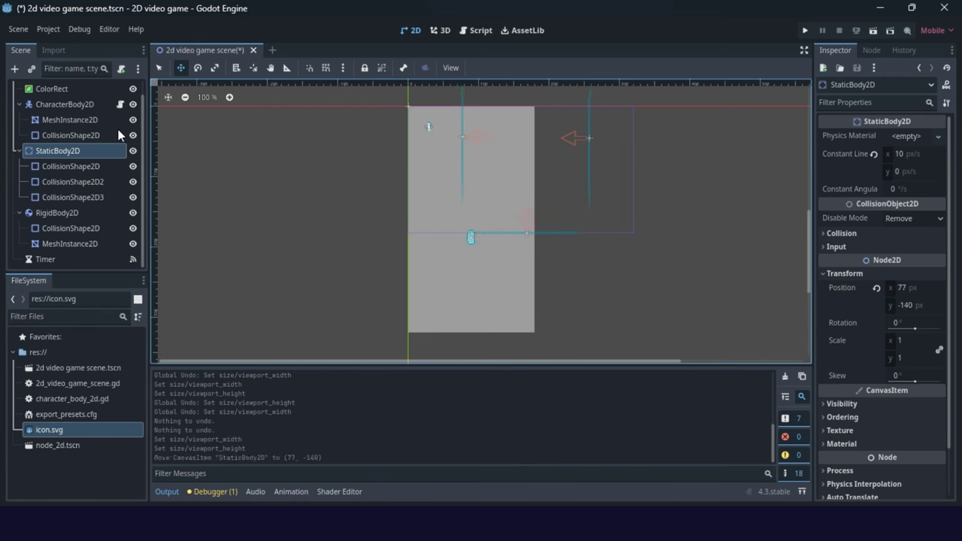
pyautogui.click(69, 165)
pyautogui.moveTo(483, 136); pyautogui.dragTo(437, 165)
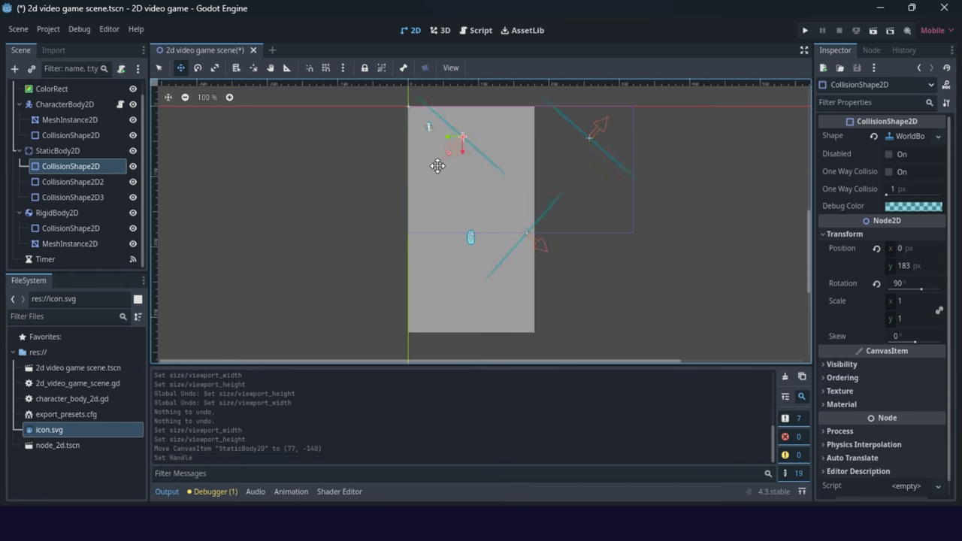
pyautogui.hotkey('ctrl', 'z')
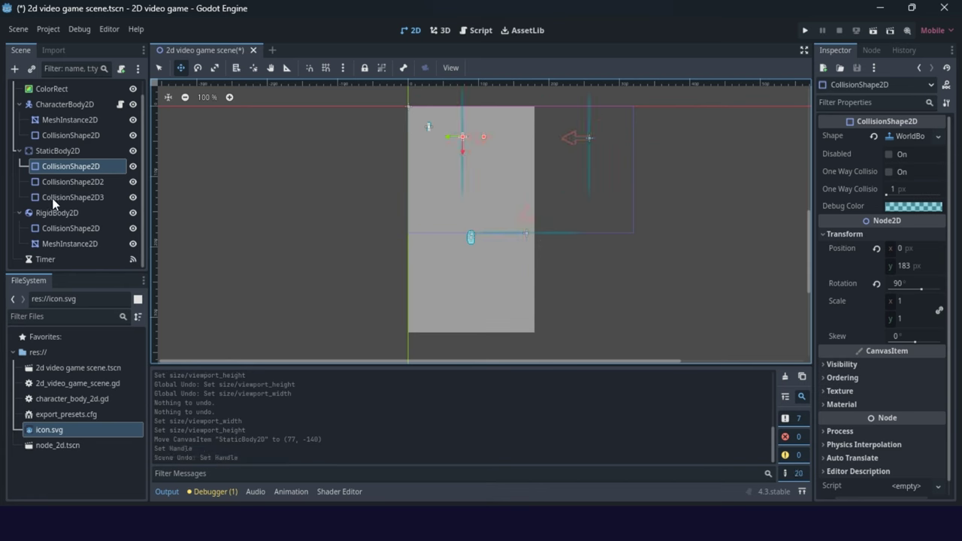
# Move the two boundary collision shapes to the left (-77, 233) and right (242, 233) edges
pyautogui.click(79, 177)
pyautogui.click(80, 168)
pyautogui.moveTo(477, 135); pyautogui.dragTo(415, 171)
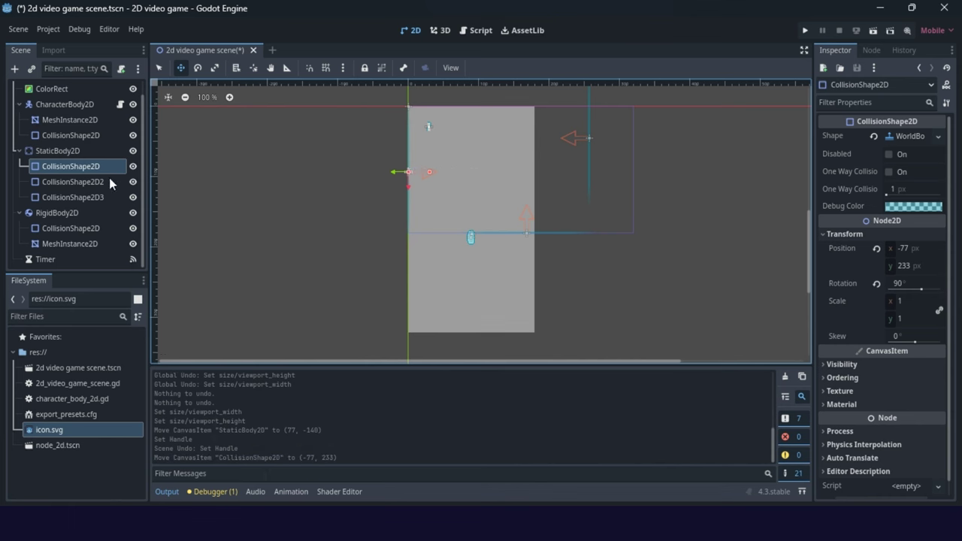
pyautogui.click(102, 182)
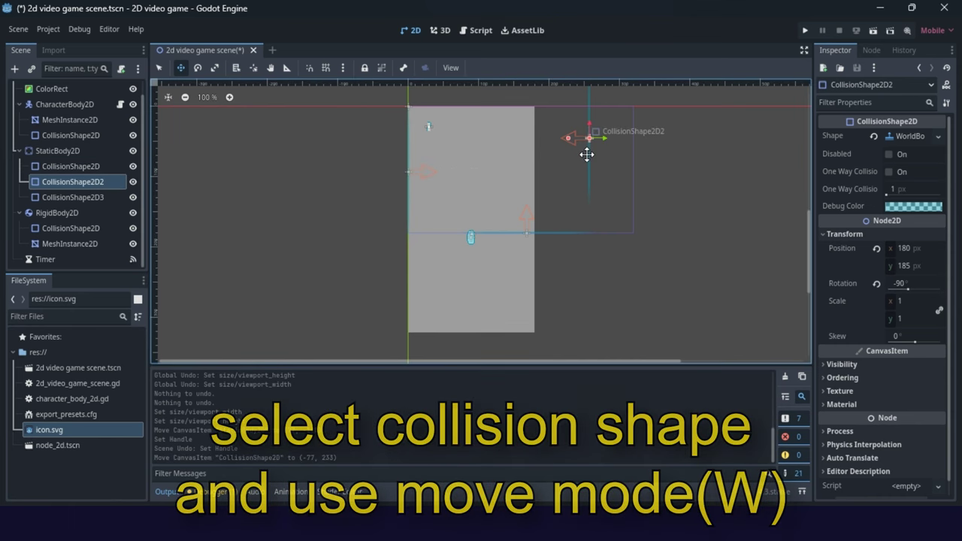
pyautogui.moveTo(586, 151); pyautogui.dragTo(630, 188)
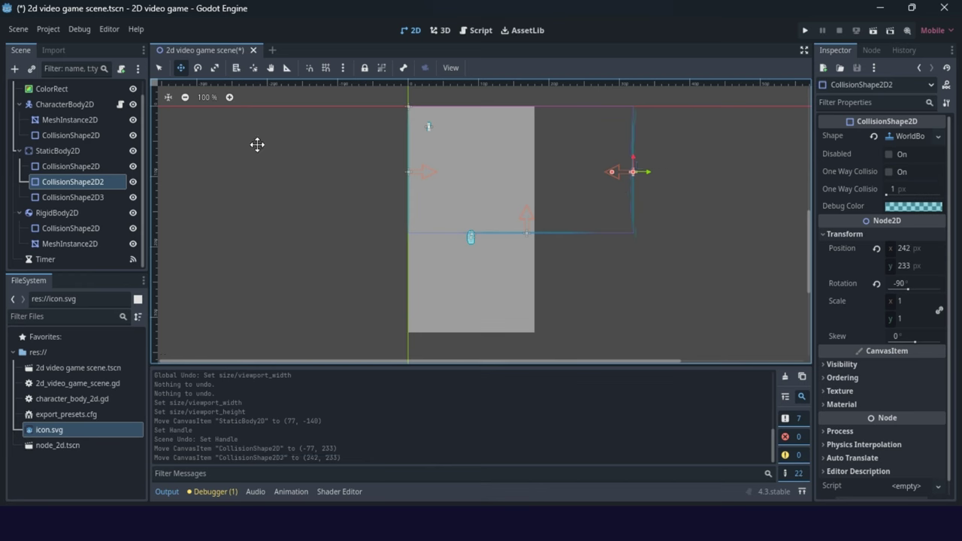
# Shorten the grey ColorRect to 180 px tall and widen it to 318 px in Select mode
pyautogui.click(64, 89)
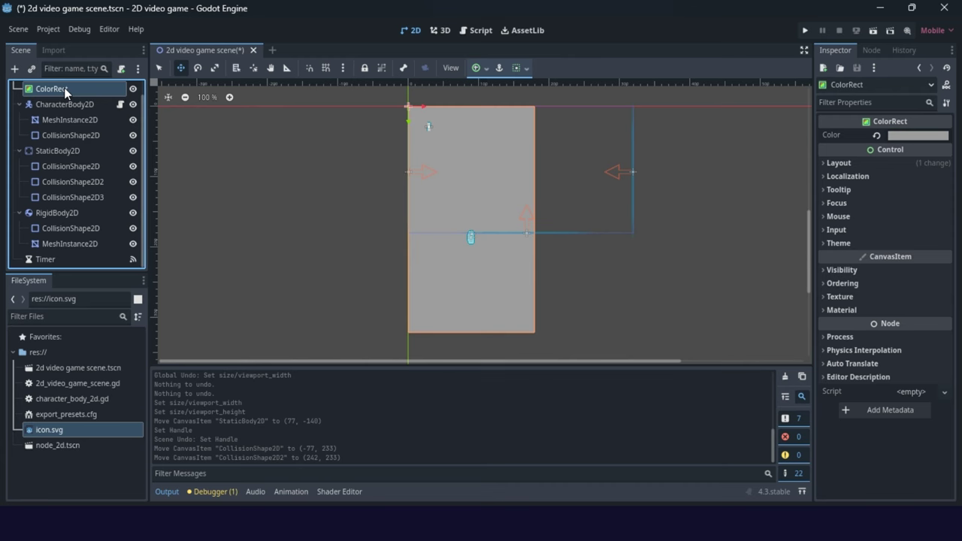
pyautogui.click(159, 68)
pyautogui.moveTo(472, 333); pyautogui.dragTo(471, 235)
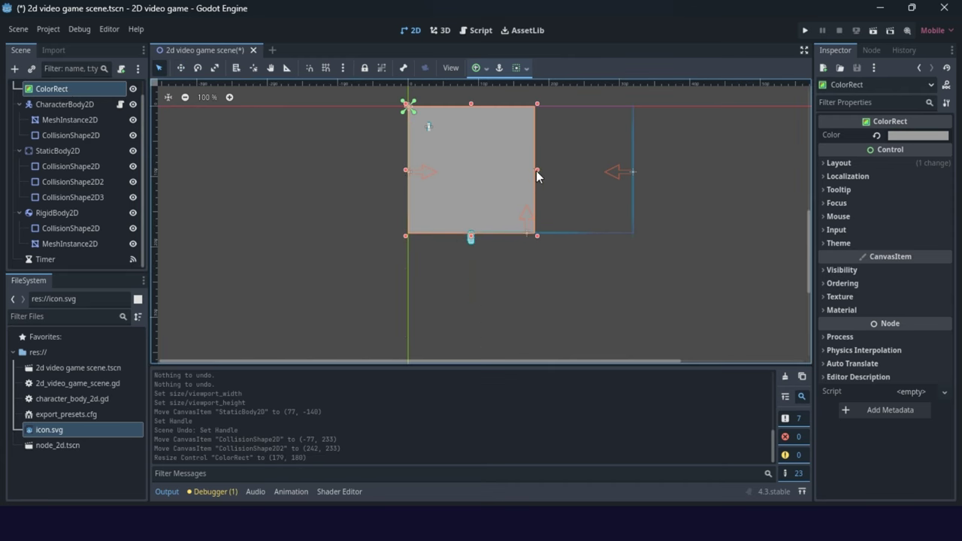
pyautogui.moveTo(536, 171); pyautogui.dragTo(634, 169)
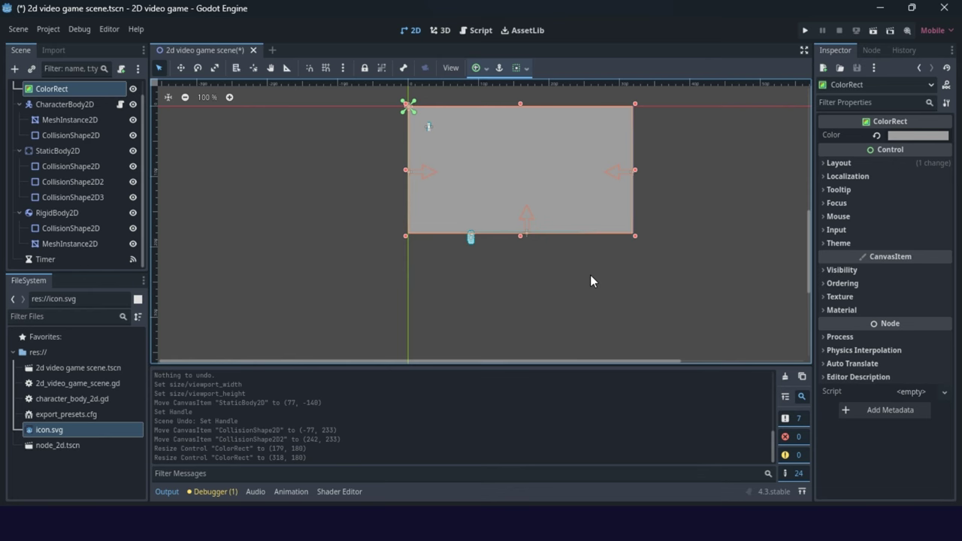
# Move the CharacterBody2D to (212, 132) inside the play area and save the scene
pyautogui.click(79, 104)
pyautogui.click(180, 67)
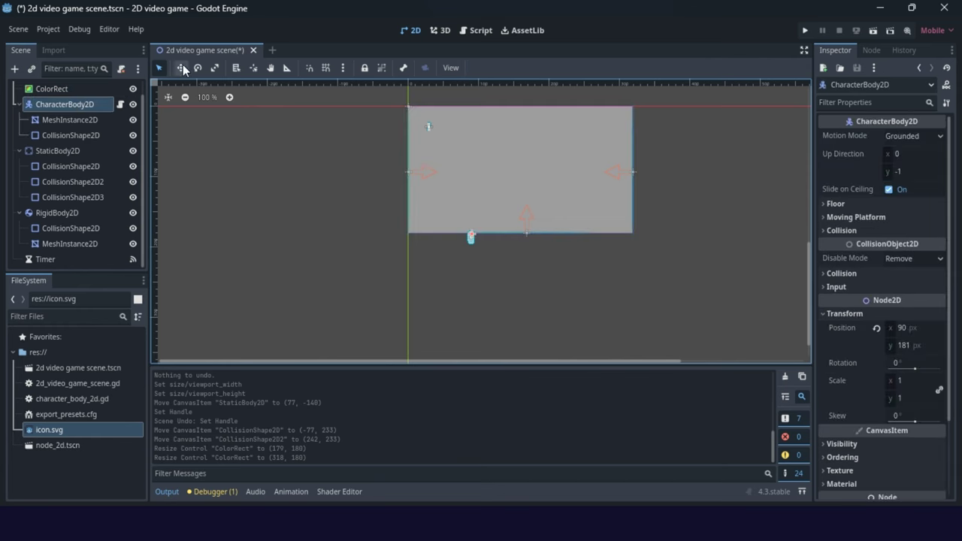
pyautogui.moveTo(457, 208); pyautogui.dragTo(548, 171)
pyautogui.hotkey('ctrl', 's')
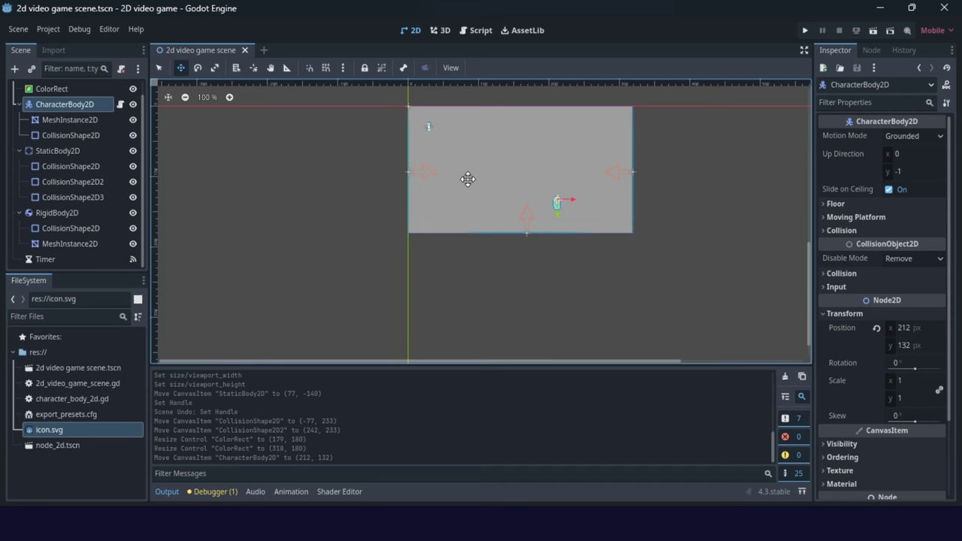
# Test-run the current scene, then close the game window
pyautogui.moveTo(525, 146); pyautogui.dragTo(488, 193, button='middle')
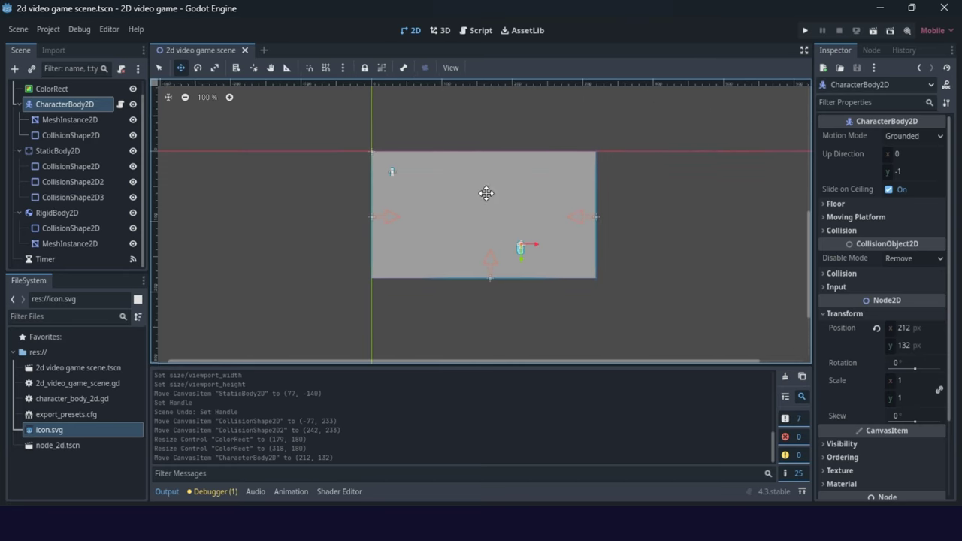
pyautogui.click(874, 30)
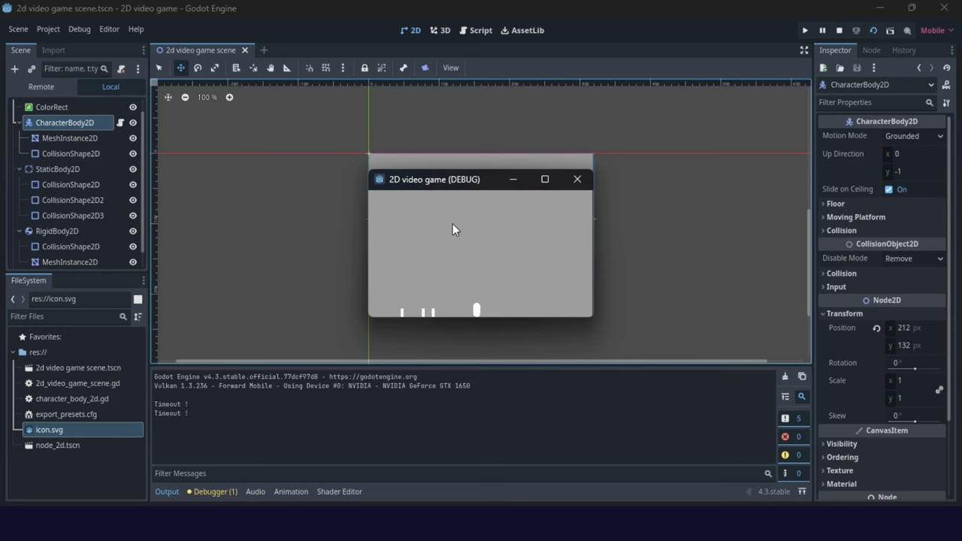
pyautogui.click(572, 179)
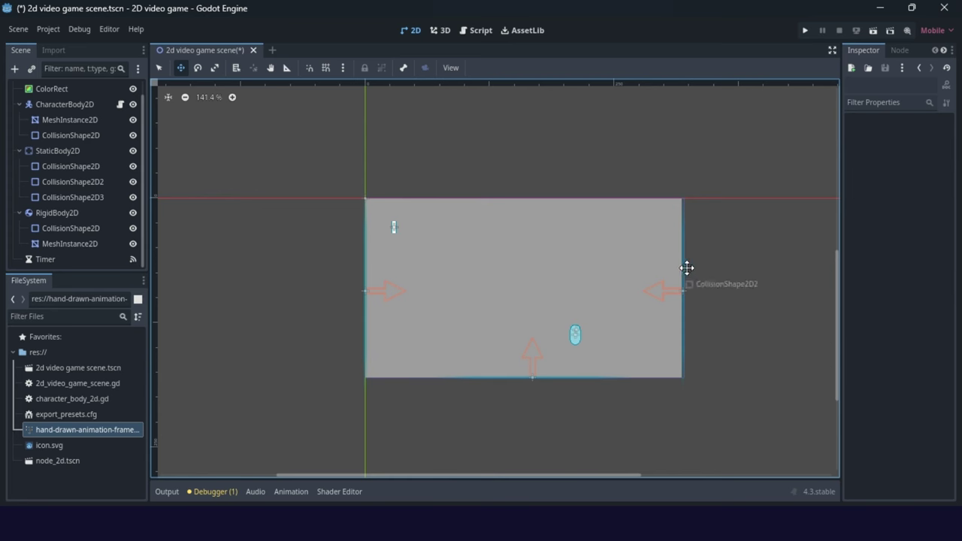
# Add an AnimatedSprite2D child under the root node, found by searching 'anim'
pyautogui.moveTo(687, 268); pyautogui.dragTo(683, 268)
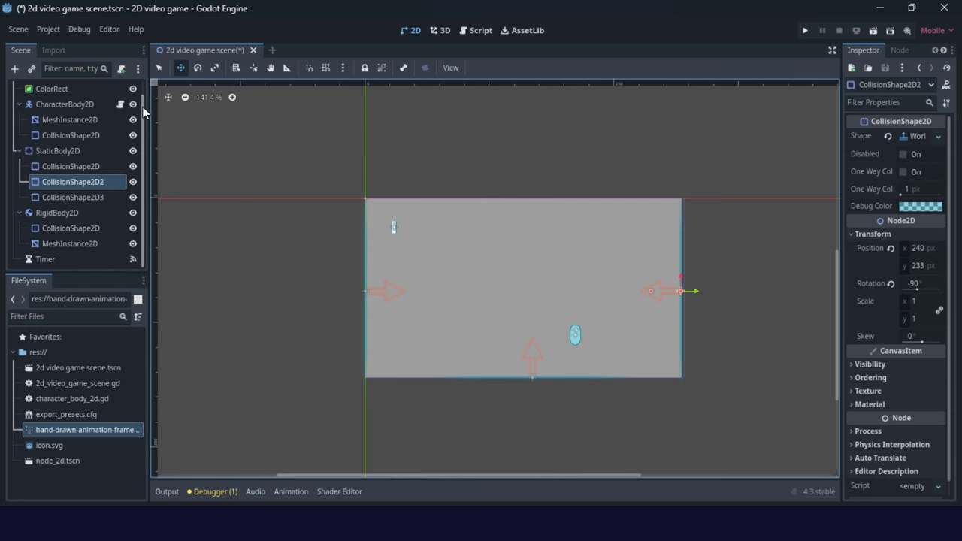
pyautogui.scroll(1, 97, 99)
pyautogui.click(67, 90)
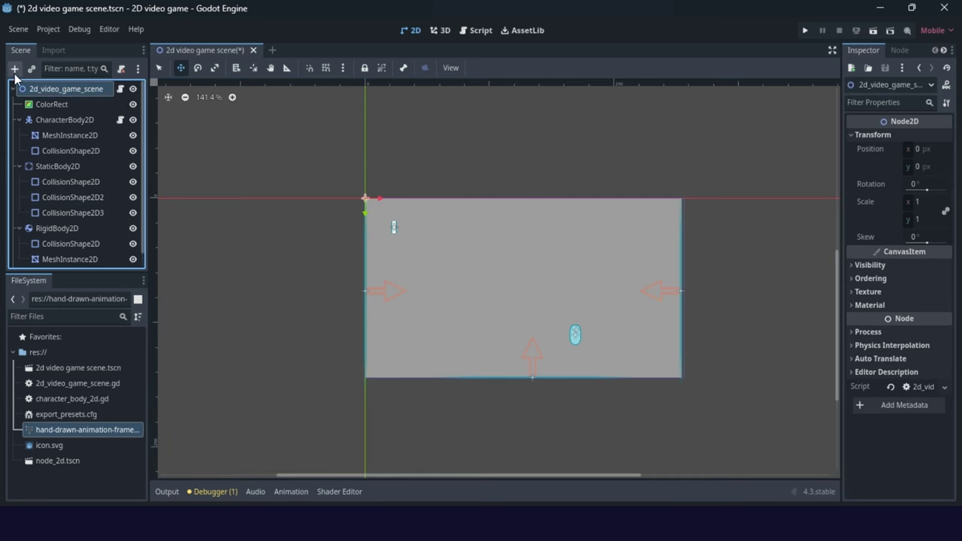
pyautogui.click(13, 70)
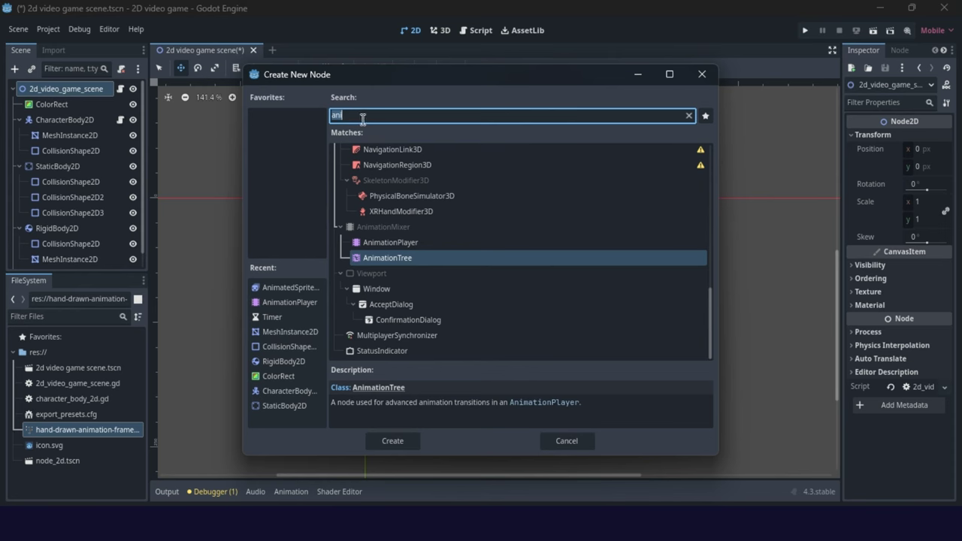
pyautogui.write('ani')
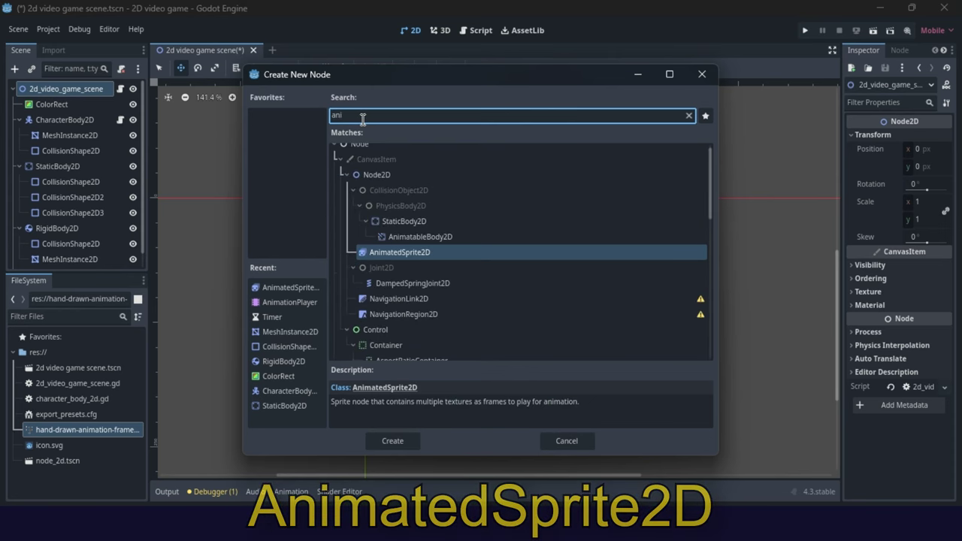
pyautogui.write('m')
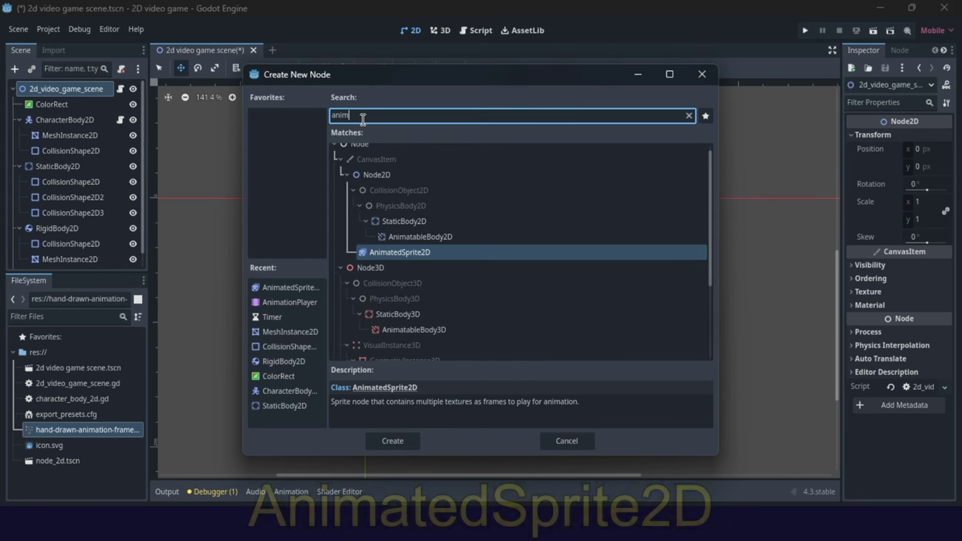
pyautogui.click(395, 254)
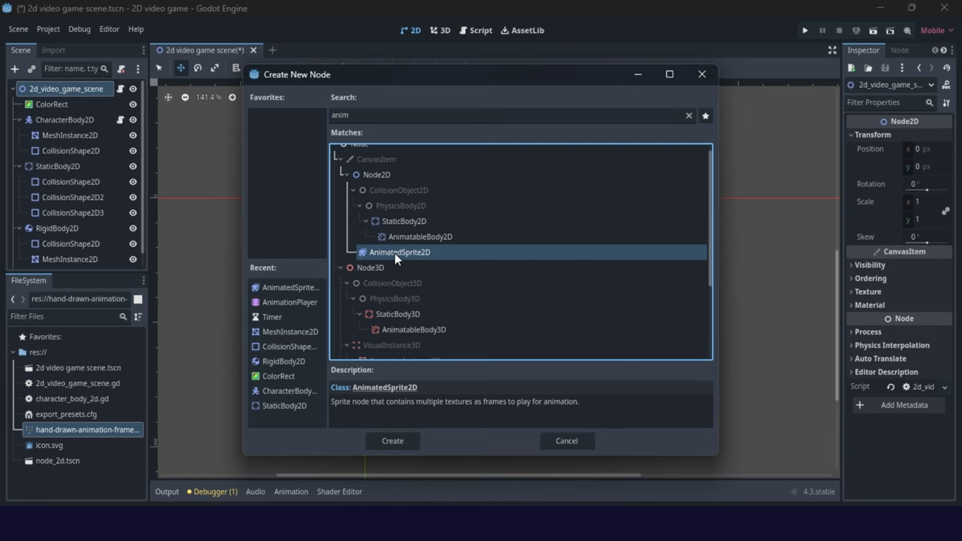
pyautogui.click(395, 440)
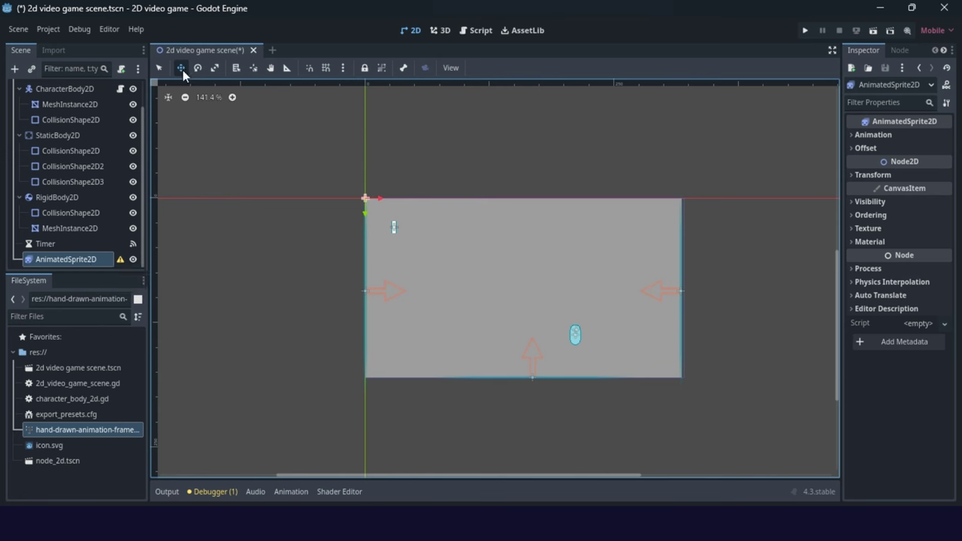
# Drag the AnimatedSprite2D into the grey rectangle and open its class documentation
pyautogui.moveTo(365, 197); pyautogui.dragTo(525, 280)
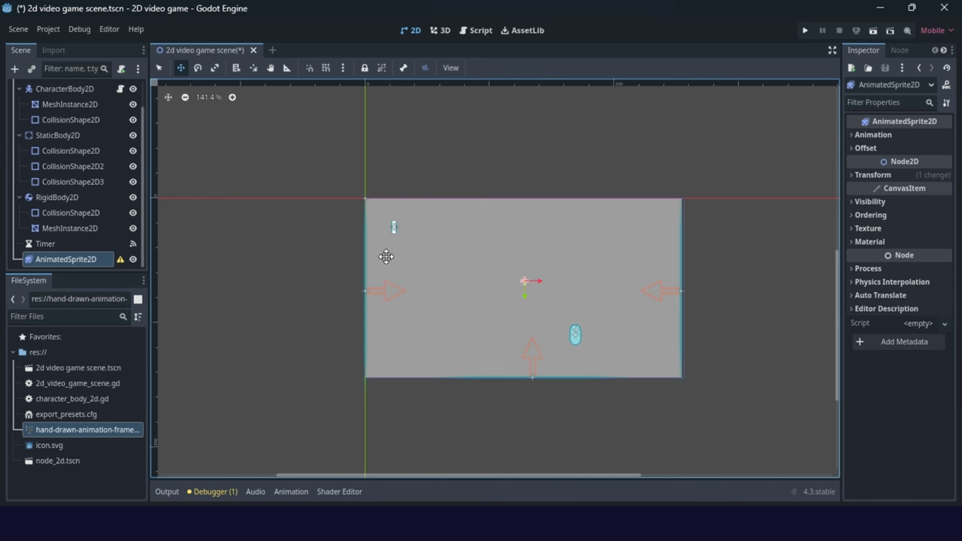
pyautogui.rightClick(89, 262)
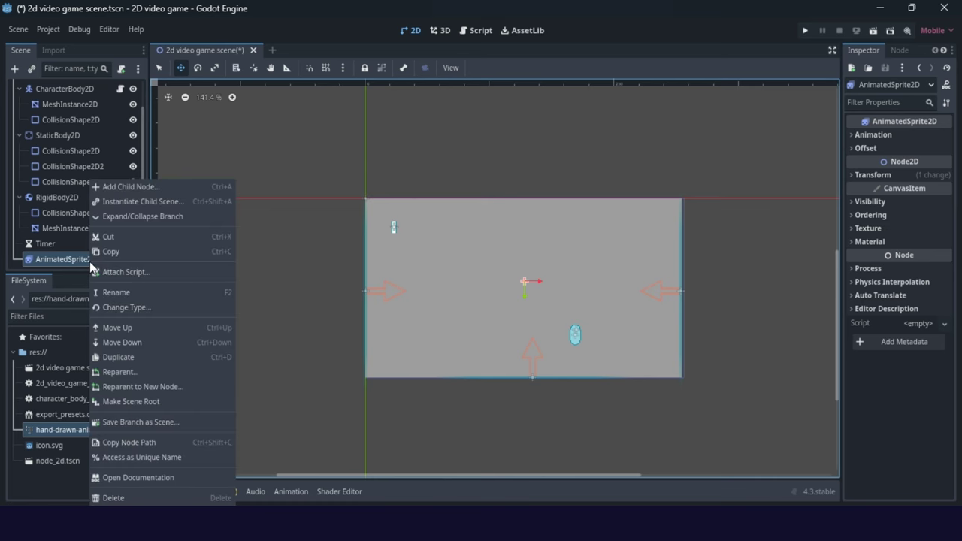
pyautogui.click(150, 481)
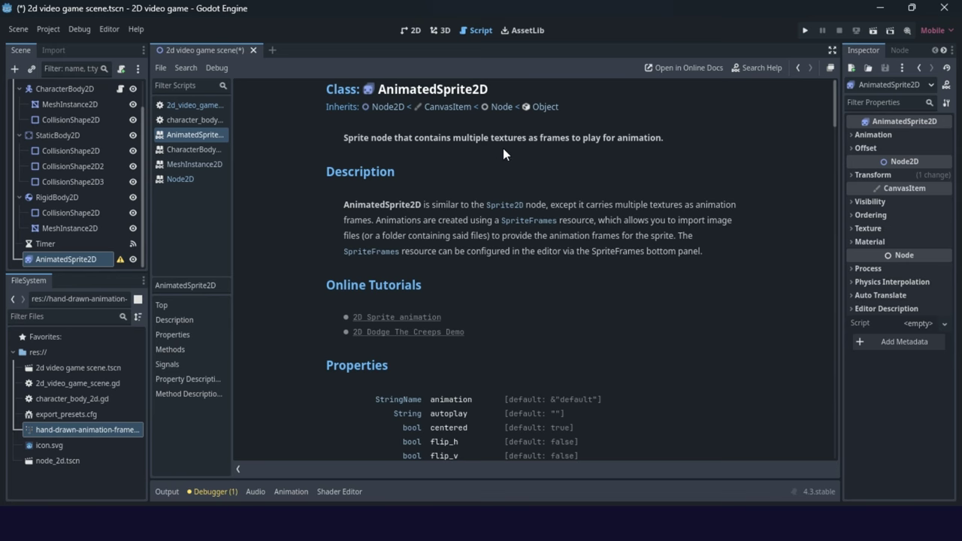
# Preview the 2000×1333 hand-drawn sprite sheet PNG in the Inspector, then return to the 2D view
pyautogui.click(798, 67)
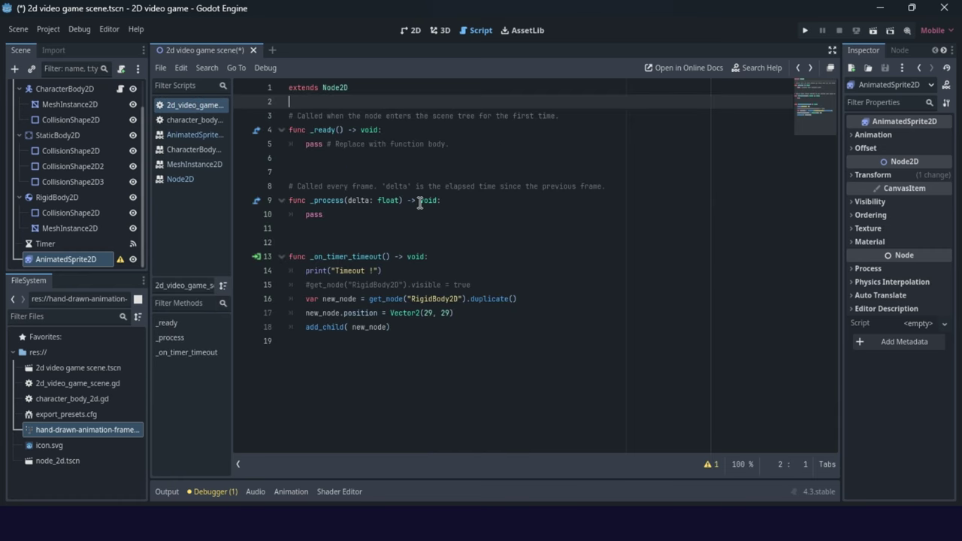
pyautogui.click(93, 426)
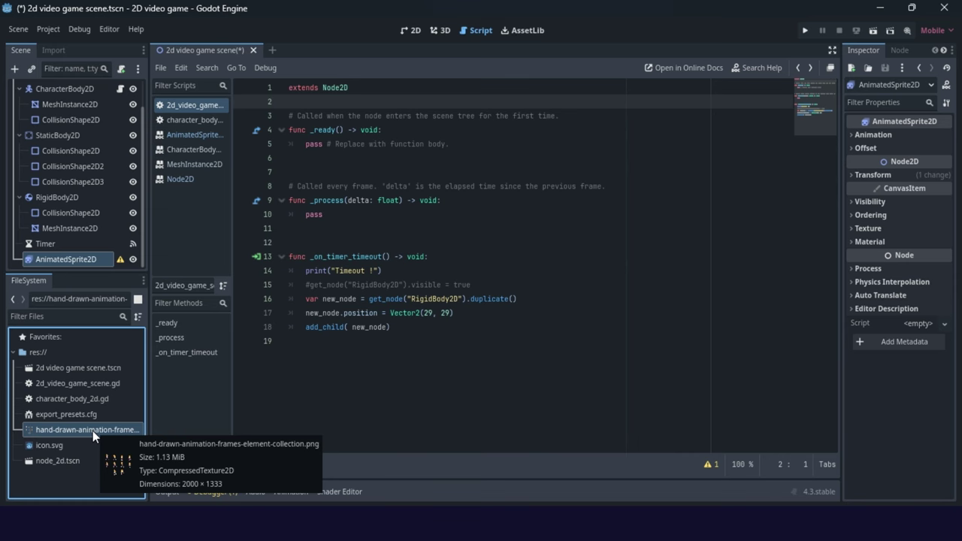
pyautogui.click(78, 428)
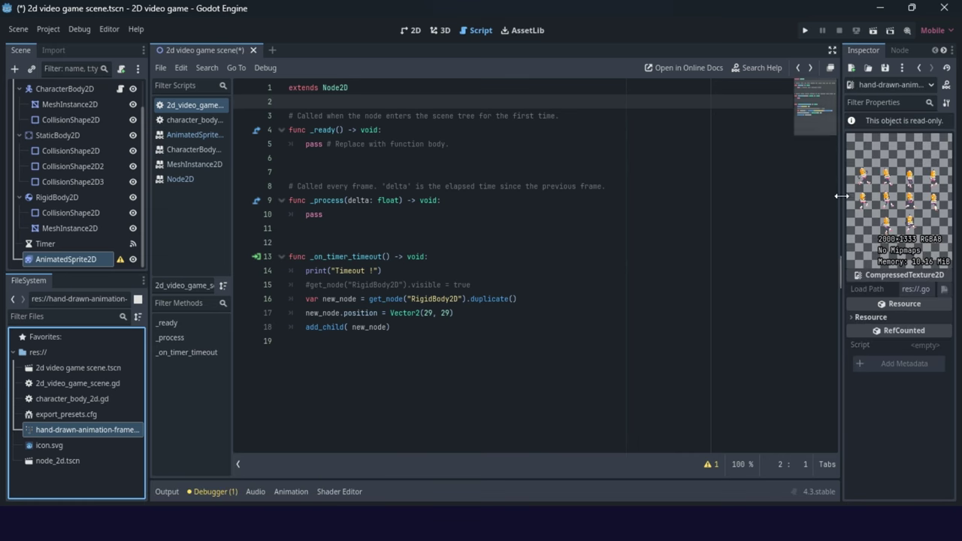
pyautogui.moveTo(842, 197); pyautogui.dragTo(551, 221)
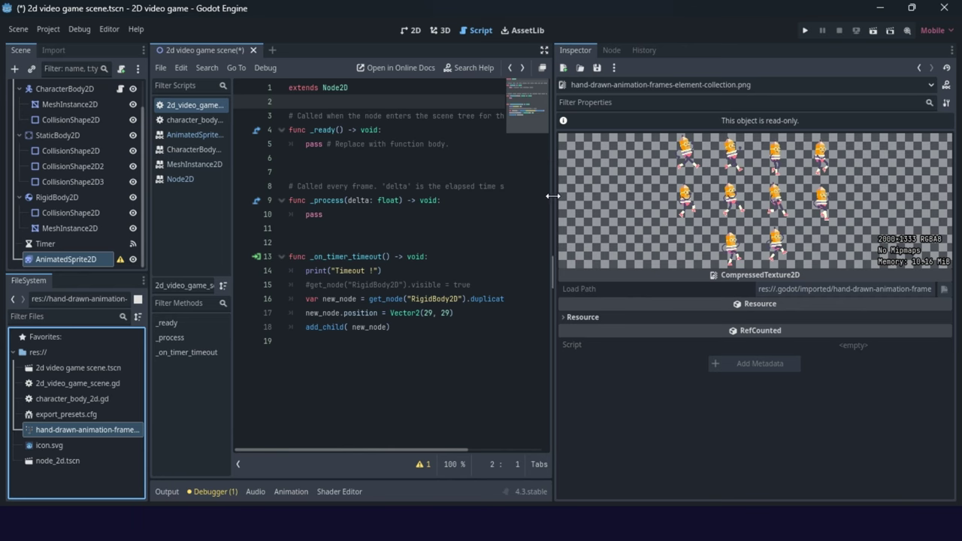
pyautogui.moveTo(552, 197); pyautogui.dragTo(848, 200)
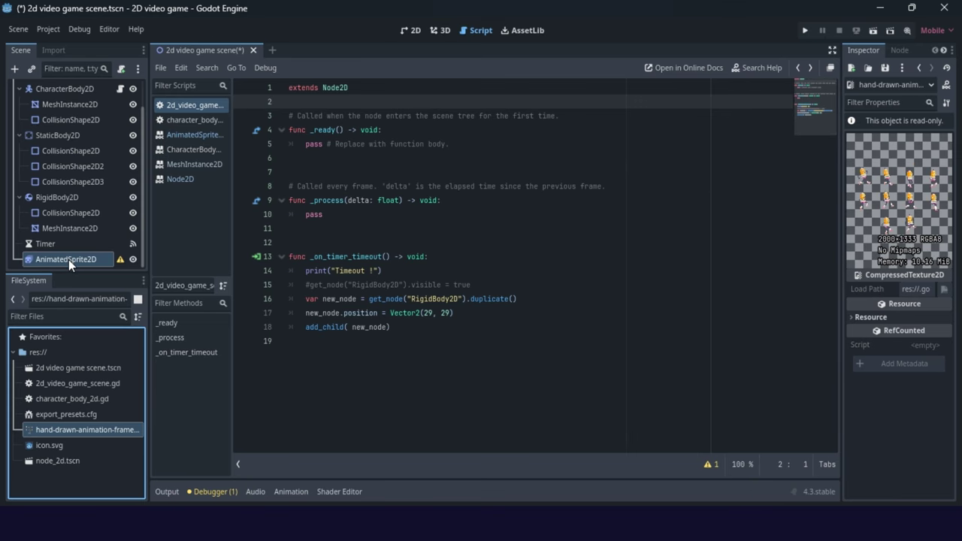
pyautogui.click(412, 30)
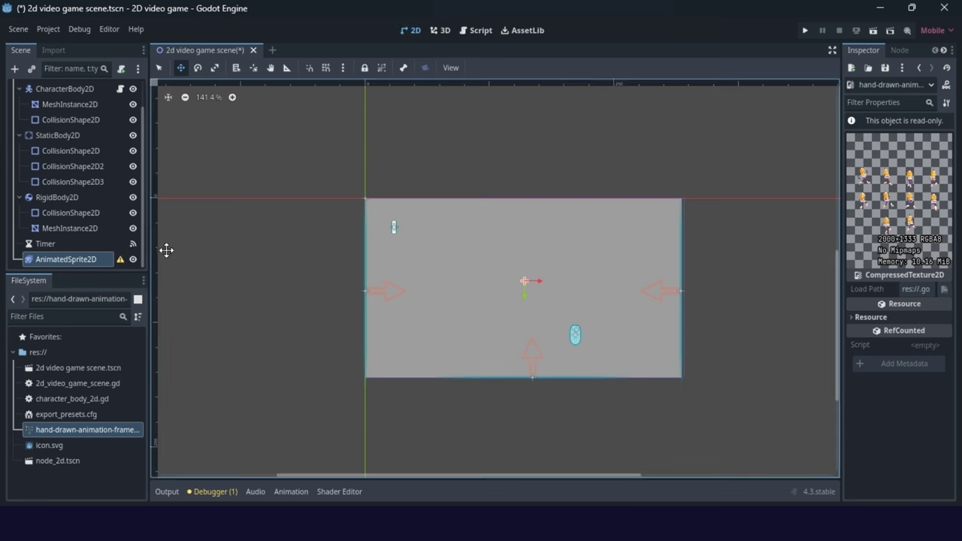
# Give the AnimatedSprite2D's Sprite Frames property a New SpriteFrames resource
pyautogui.click(59, 246)
pyautogui.click(83, 262)
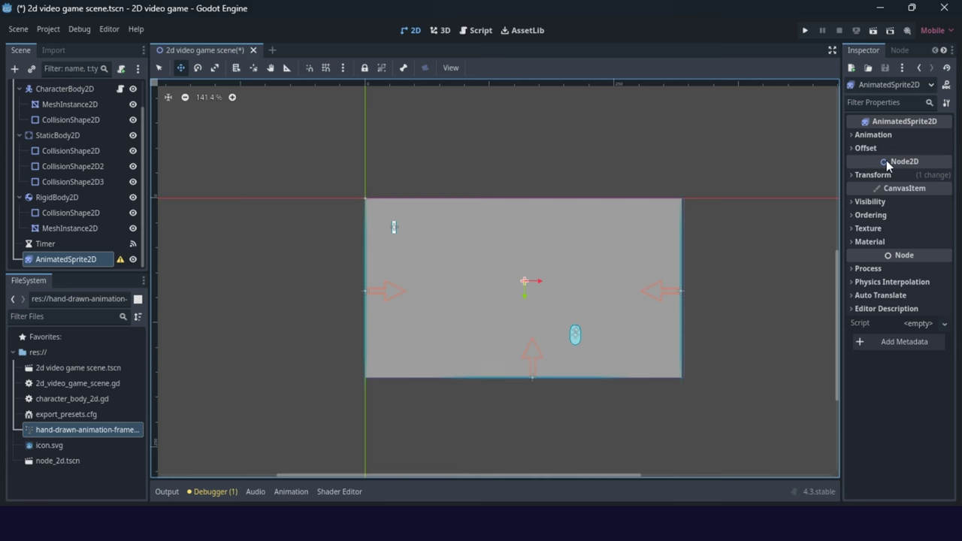
pyautogui.click(872, 135)
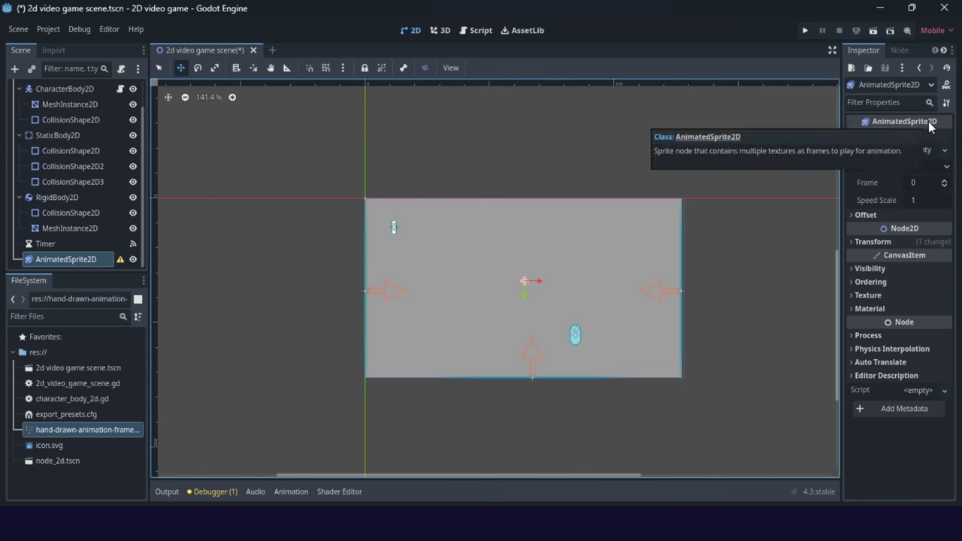
pyautogui.click(945, 150)
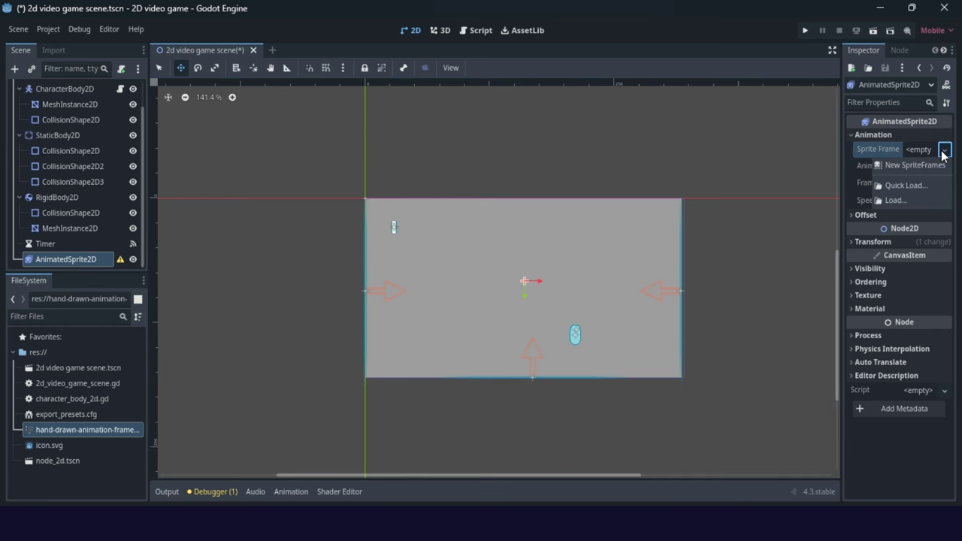
pyautogui.click(933, 164)
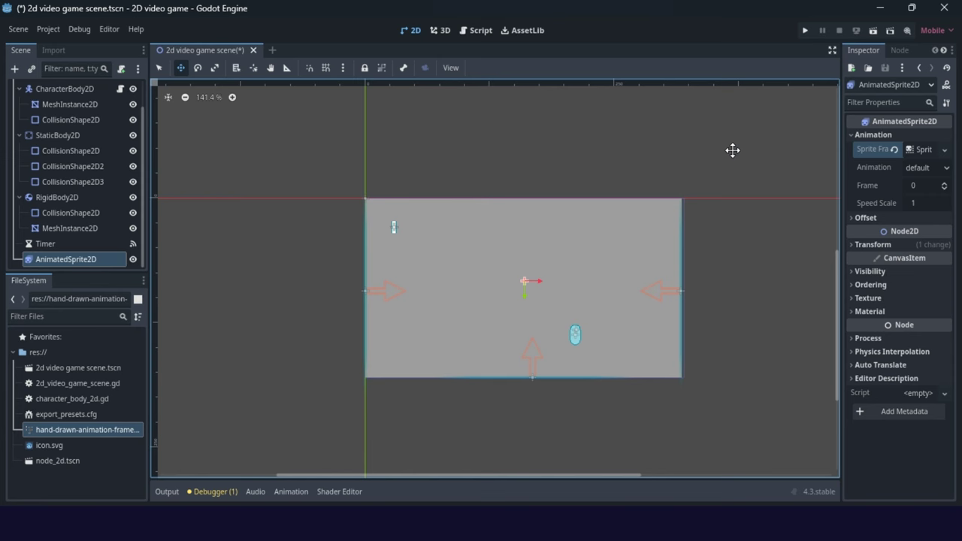
pyautogui.click(922, 151)
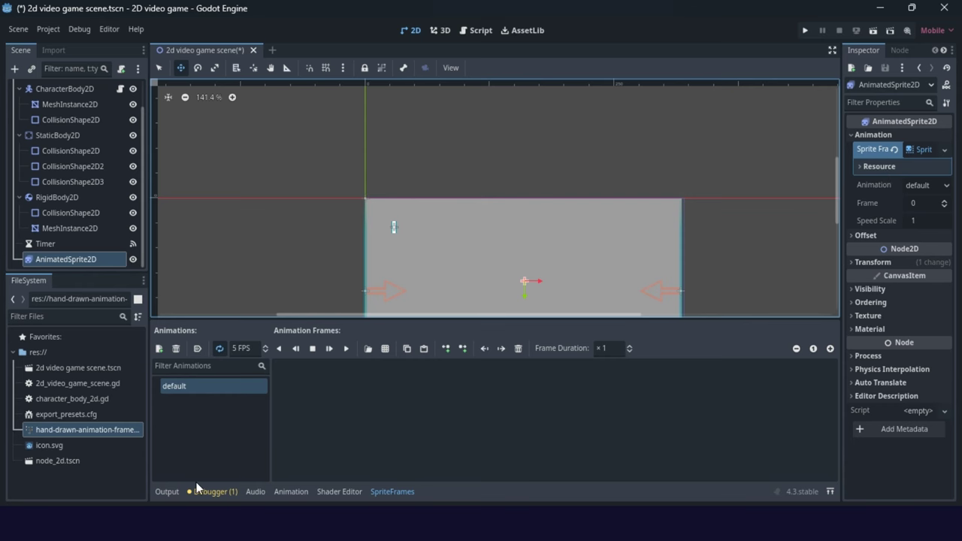
# Switch the bottom panel from Output and Animation back to the SpriteFrames editor
pyautogui.click(173, 494)
pyautogui.click(300, 493)
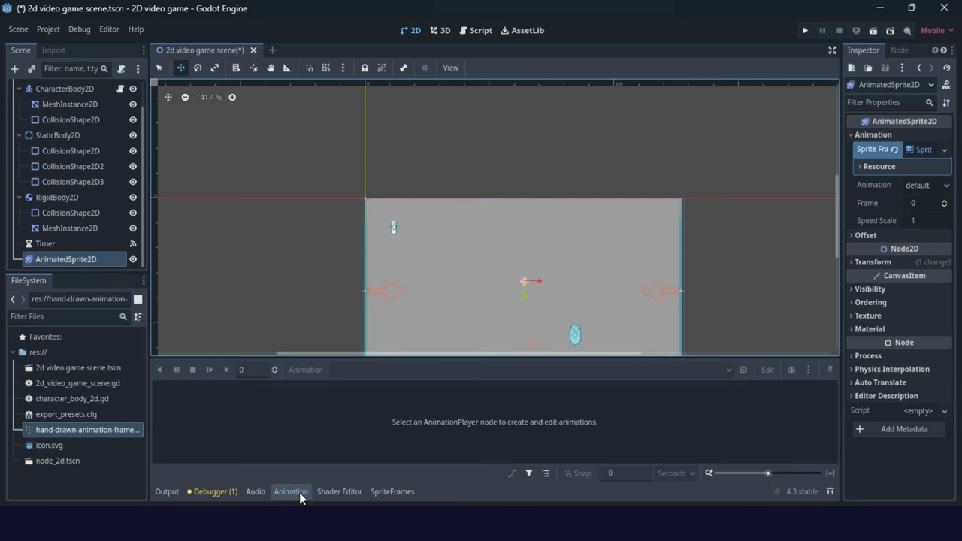
pyautogui.click(251, 490)
pyautogui.click(290, 489)
pyautogui.click(393, 492)
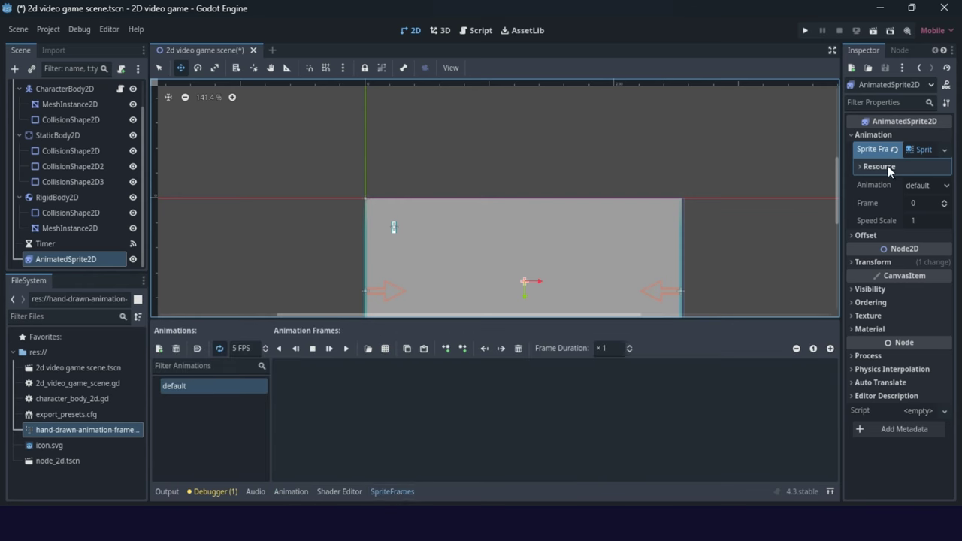
pyautogui.click(922, 151)
pyautogui.click(922, 151)
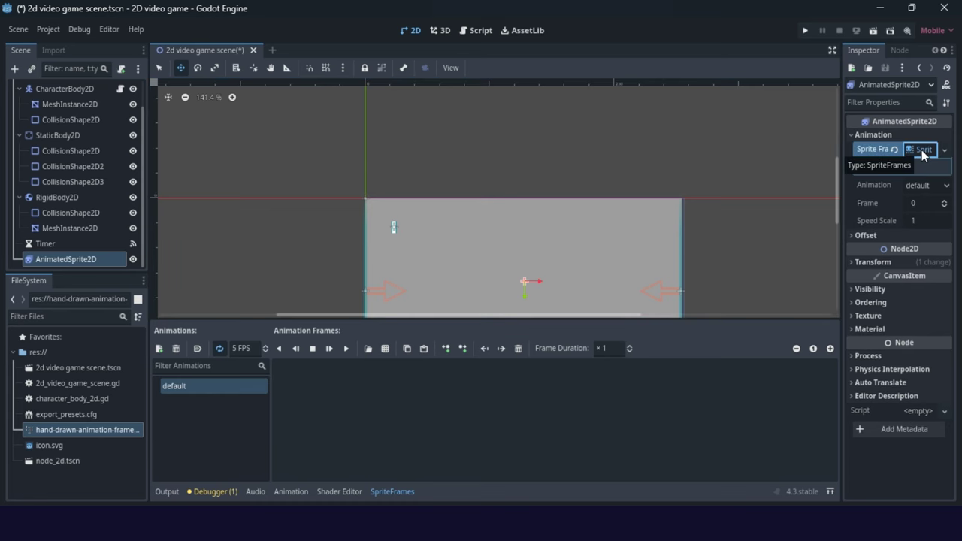
# Reselect the AnimatedSprite2D, reopen its frames editor and select the 'default' animation to rename
pyautogui.click(71, 242)
pyautogui.click(74, 263)
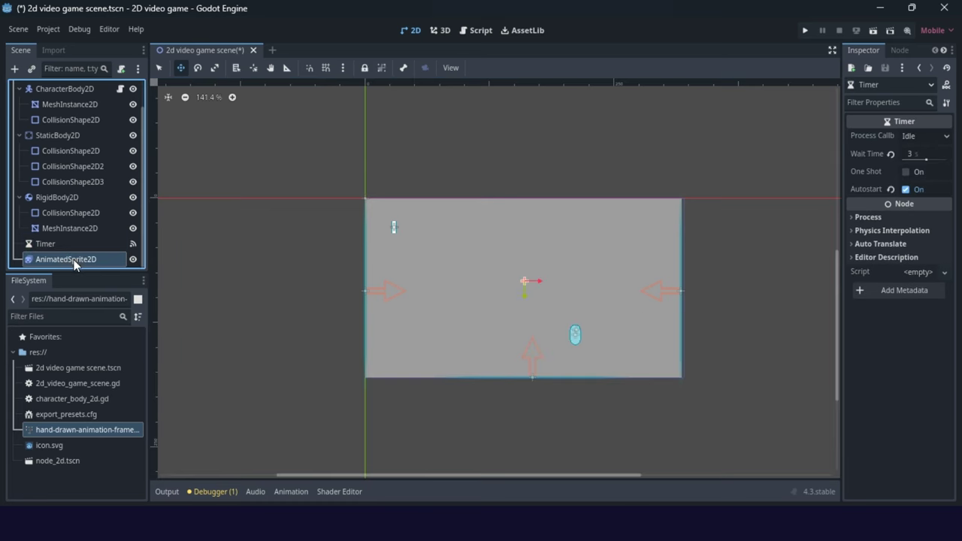
pyautogui.click(923, 150)
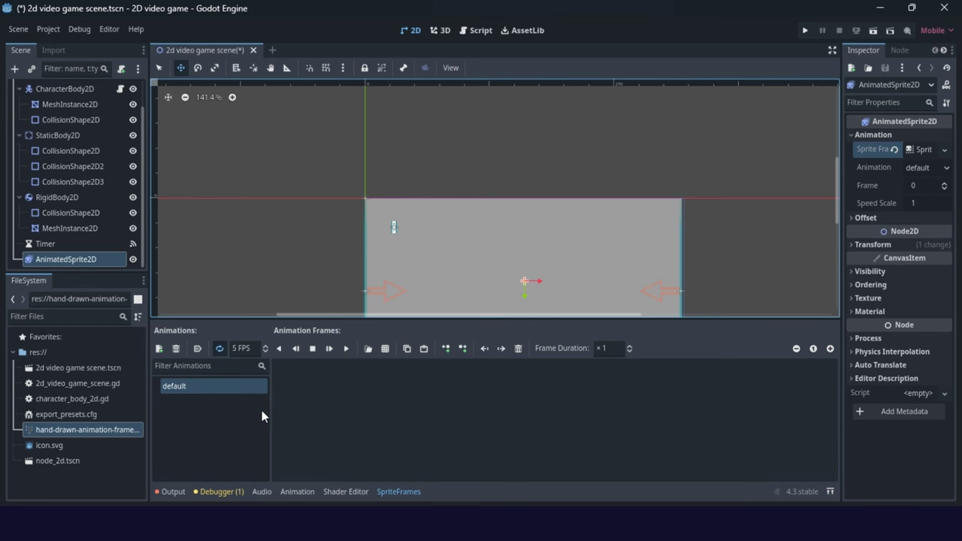
pyautogui.click(185, 387)
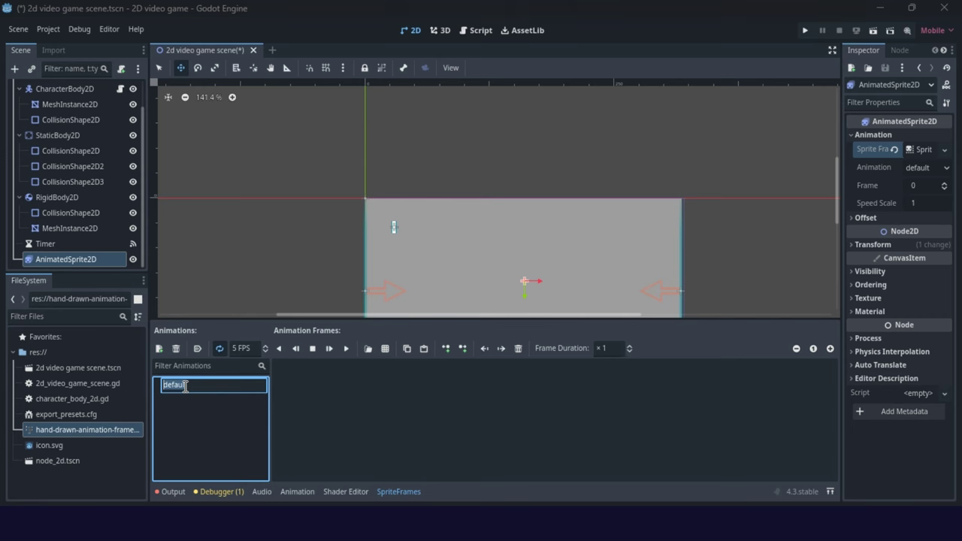
pyautogui.click(192, 411)
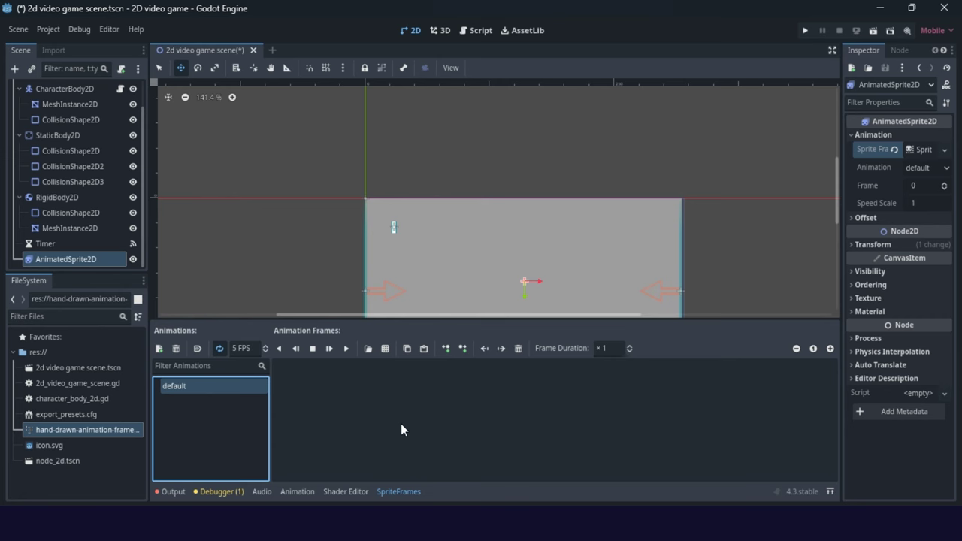
# Load the hand-drawn animation sprite sheet into the Select Frames slicer
pyautogui.click(384, 349)
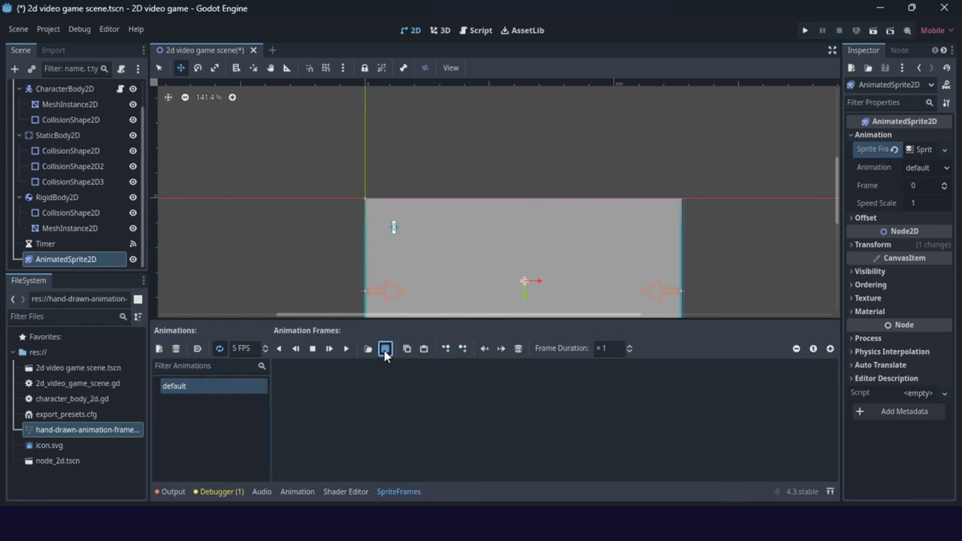
pyautogui.click(318, 149)
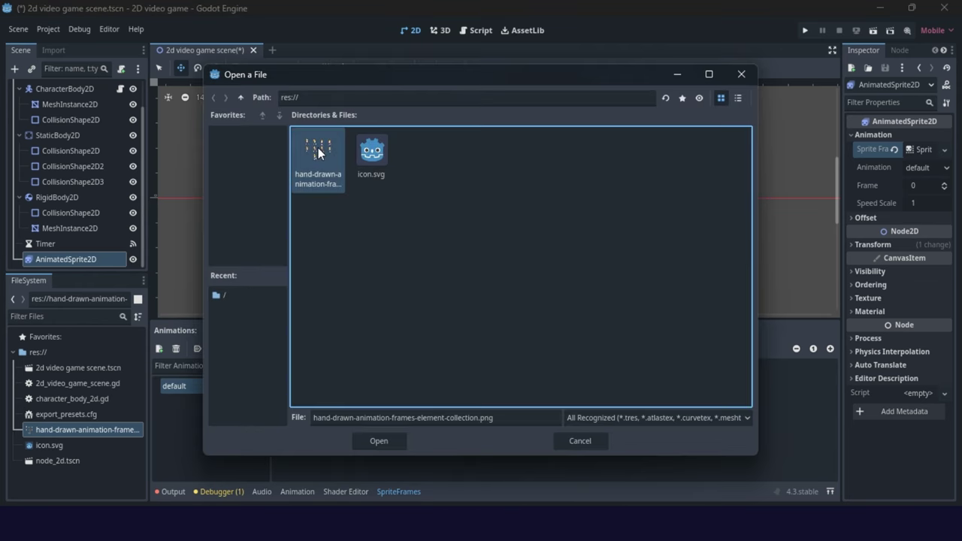
pyautogui.click(385, 439)
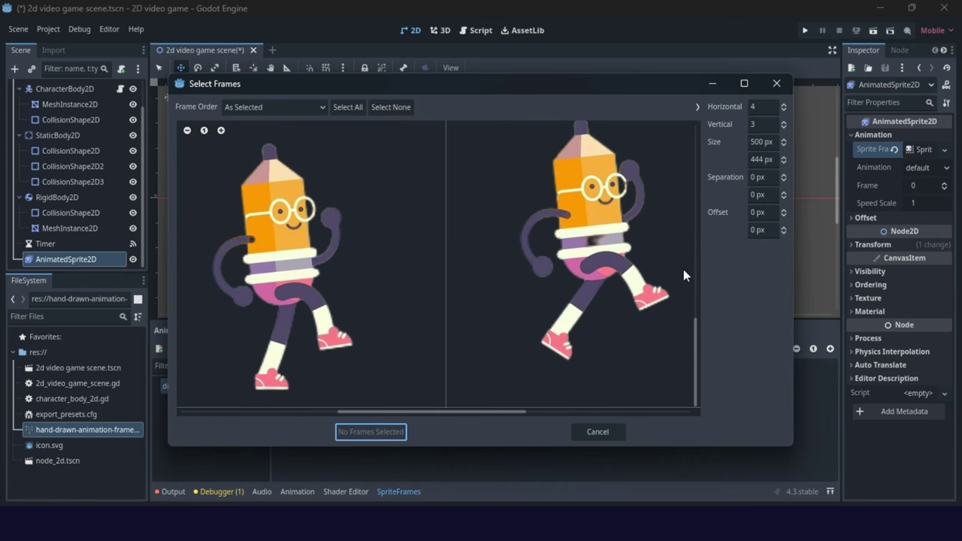
pyautogui.moveTo(697, 325); pyautogui.dragTo(698, 117)
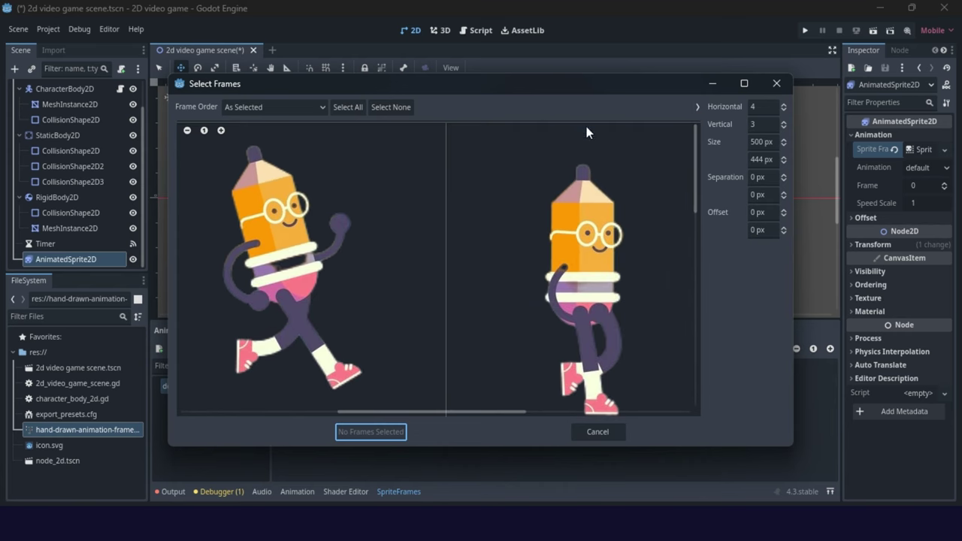
pyautogui.moveTo(390, 410)
pyautogui.mouseDown()
pyautogui.moveTo(645, 411)
pyautogui.moveTo(321, 398)
pyautogui.moveTo(399, 410)
pyautogui.mouseUp()
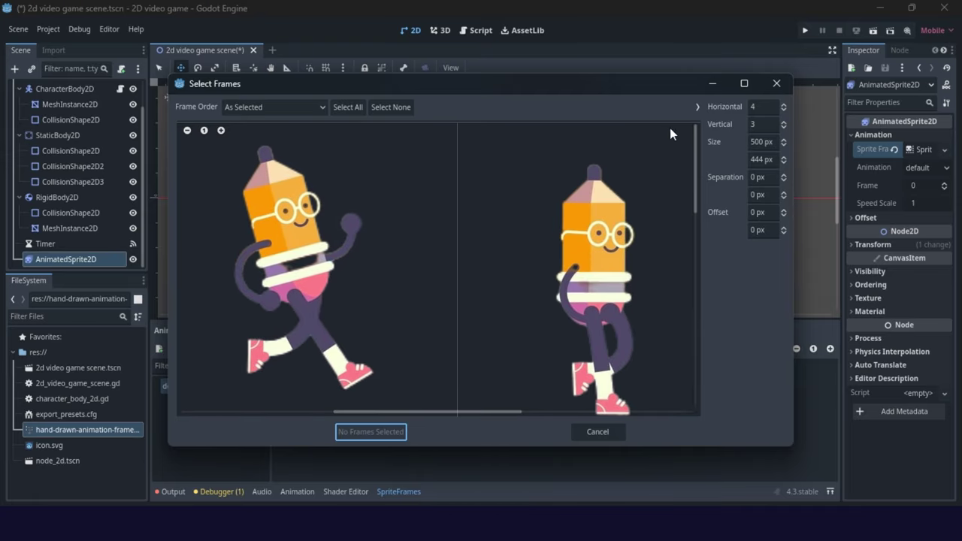
# Slice the sheet into 4 columns by 3 rows of 500×444 px frames, after first trying 5 columns
pyautogui.click(769, 107)
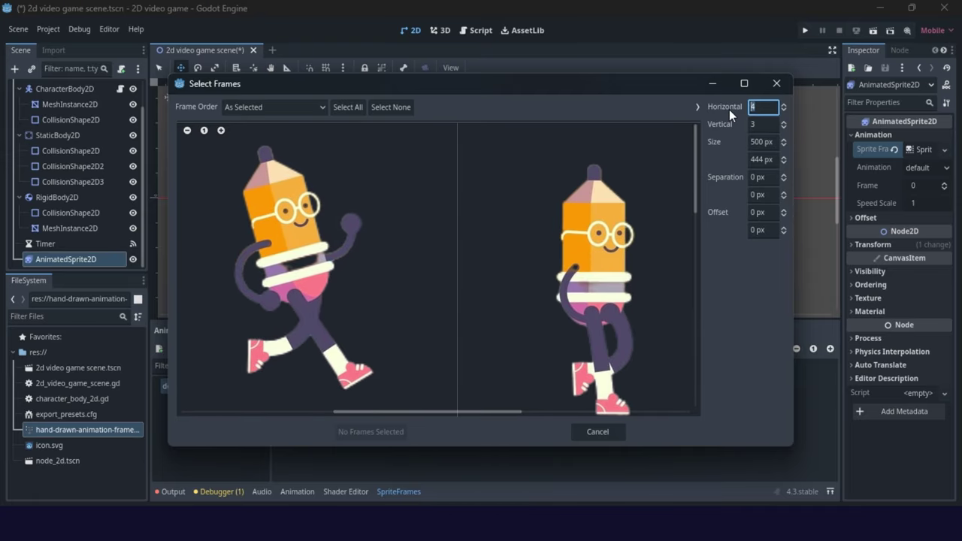
pyautogui.write('5')
pyautogui.click(768, 124)
pyautogui.moveTo(385, 412); pyautogui.dragTo(199, 399)
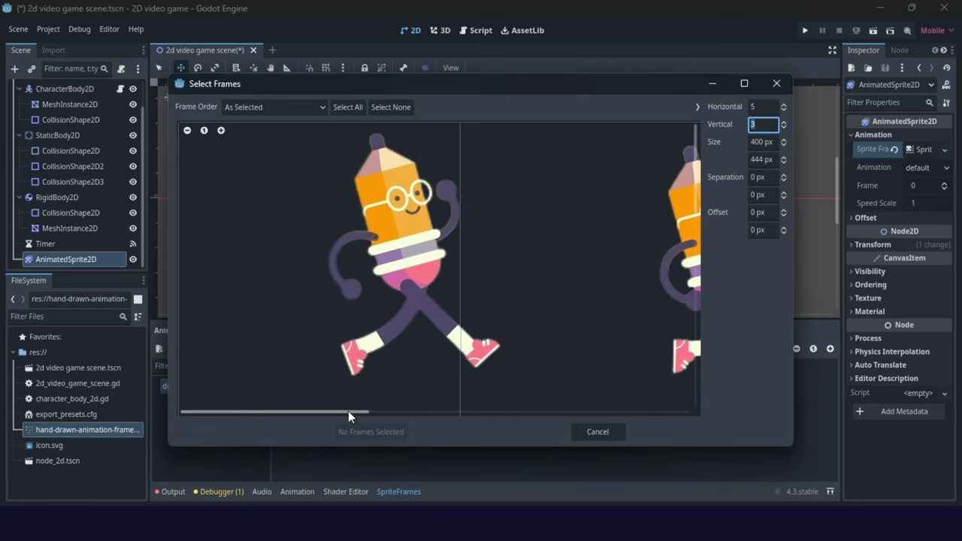
pyautogui.moveTo(348, 412)
pyautogui.mouseDown()
pyautogui.moveTo(388, 413)
pyautogui.moveTo(356, 410)
pyautogui.mouseUp()
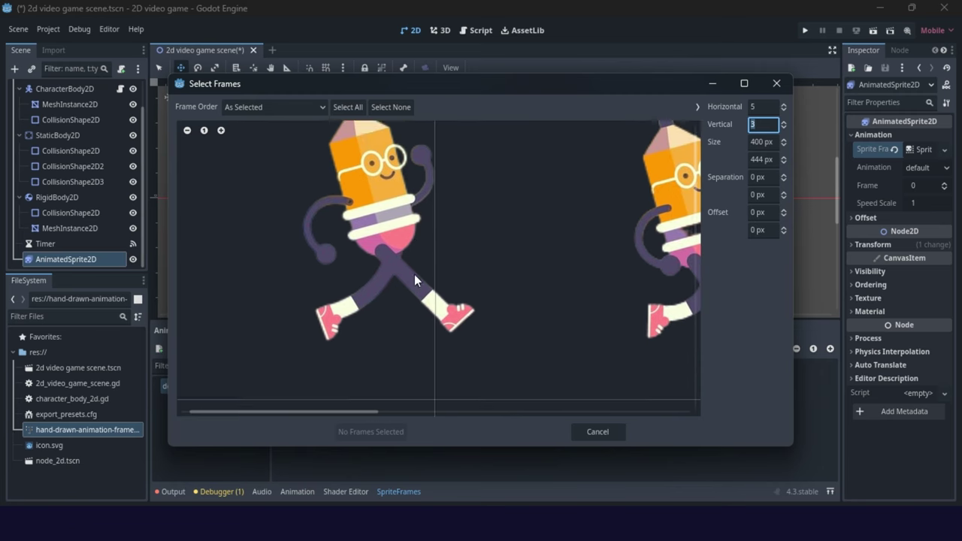
pyautogui.click(748, 106)
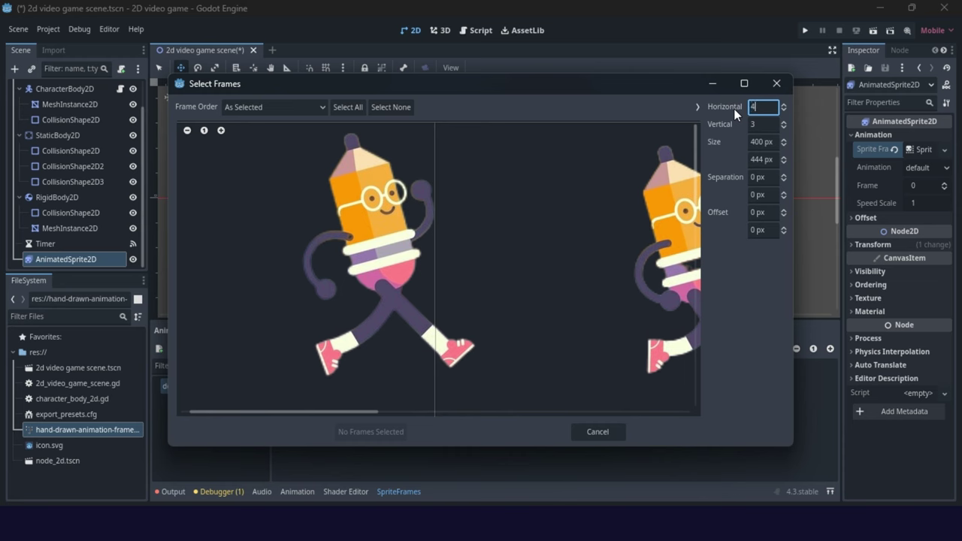
pyautogui.press('Tab')
pyautogui.scroll(-10, 373, 214)
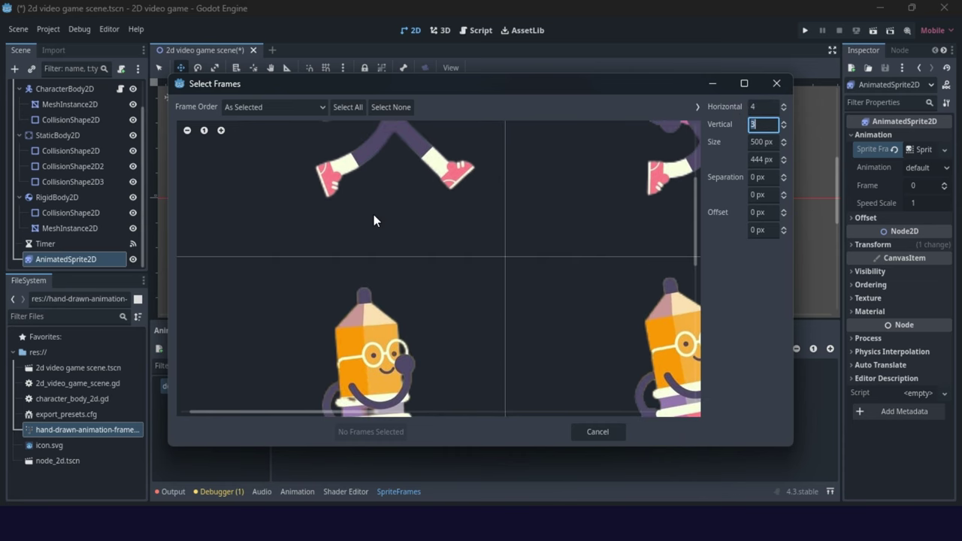
pyautogui.scroll(5, 621, 283)
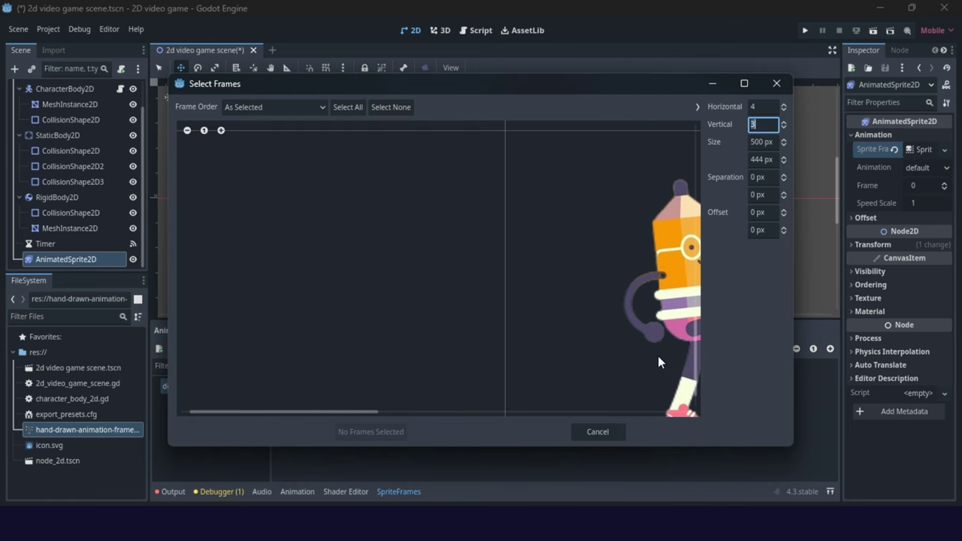
pyautogui.click(758, 107)
pyautogui.click(758, 124)
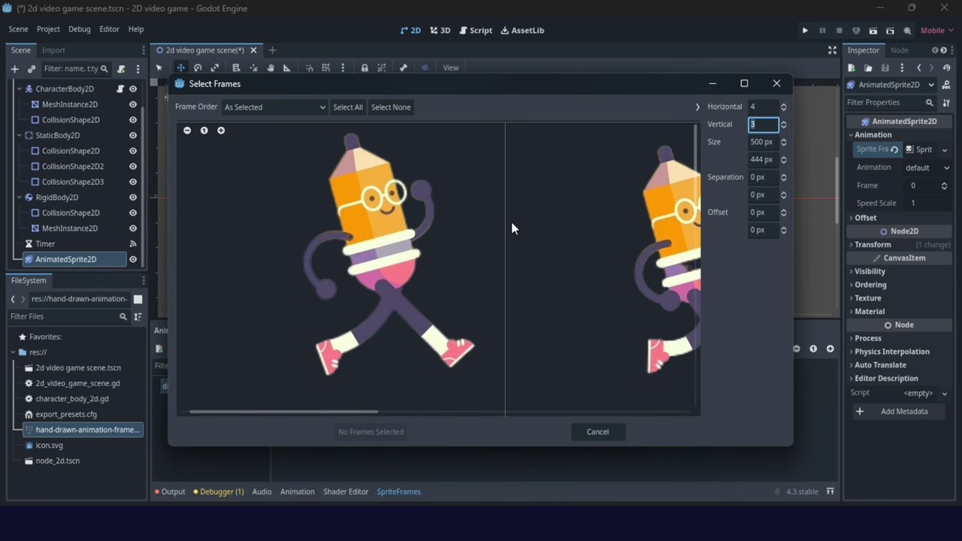
pyautogui.write('3')
# Select the four first-row walk frames in the Select Frames preview
pyautogui.click(382, 251)
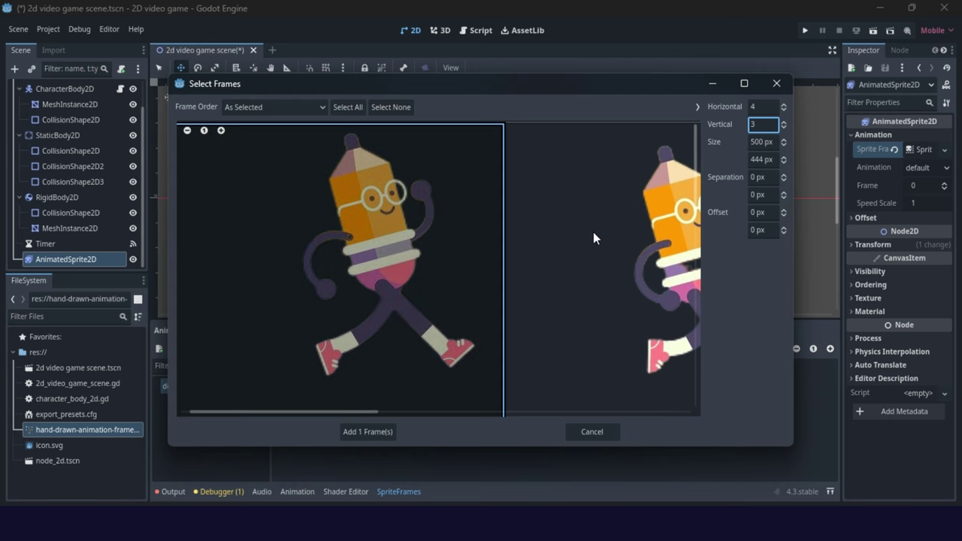
pyautogui.click(593, 231)
pyautogui.moveTo(371, 409); pyautogui.dragTo(537, 408)
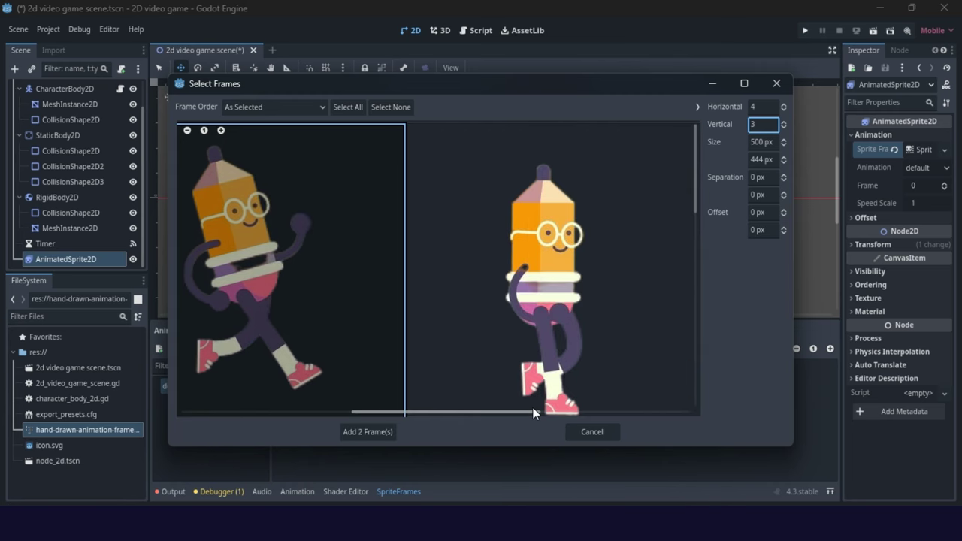
pyautogui.click(467, 353)
pyautogui.moveTo(390, 410); pyautogui.dragTo(520, 408)
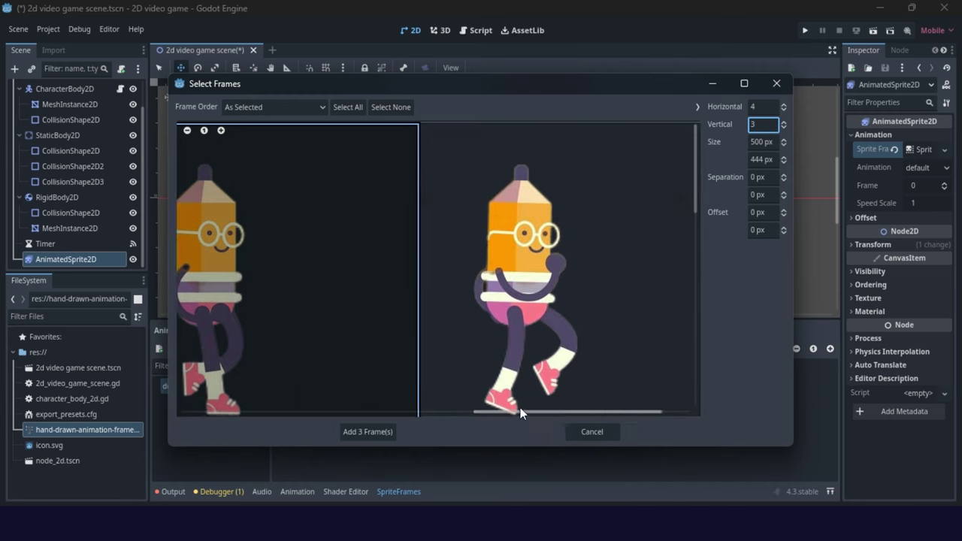
pyautogui.click(520, 274)
pyautogui.scroll(-3, 286, 263)
pyautogui.scroll(-2, 286, 263)
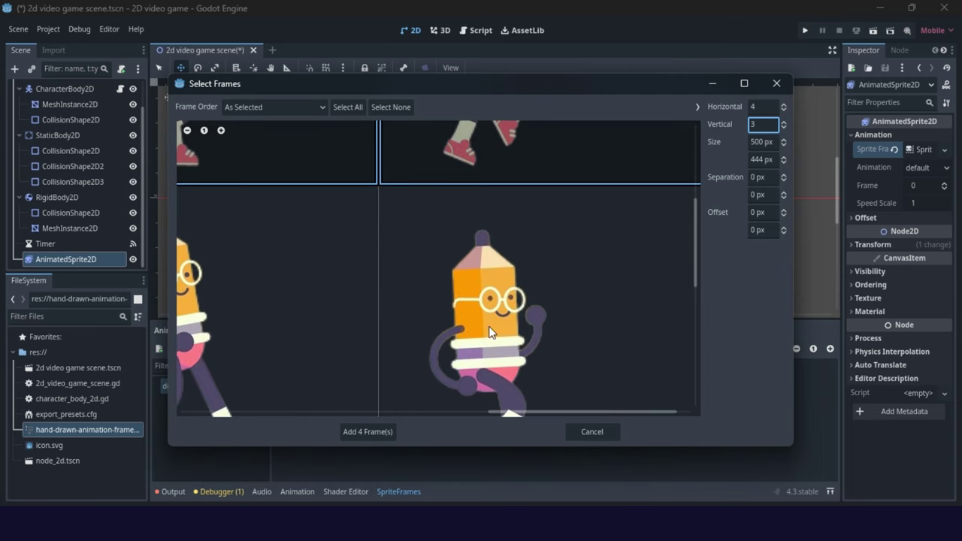
pyautogui.moveTo(554, 407); pyautogui.dragTo(387, 398)
# Add more frames from the lower rows, including frame 6, to the selection
pyautogui.click(387, 398)
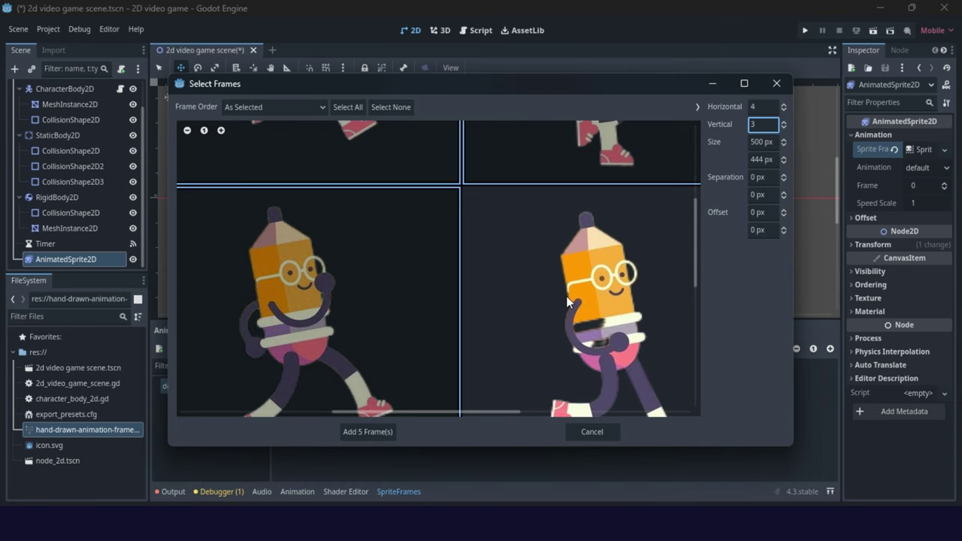
pyautogui.click(467, 393)
pyautogui.moveTo(471, 412); pyautogui.dragTo(585, 419)
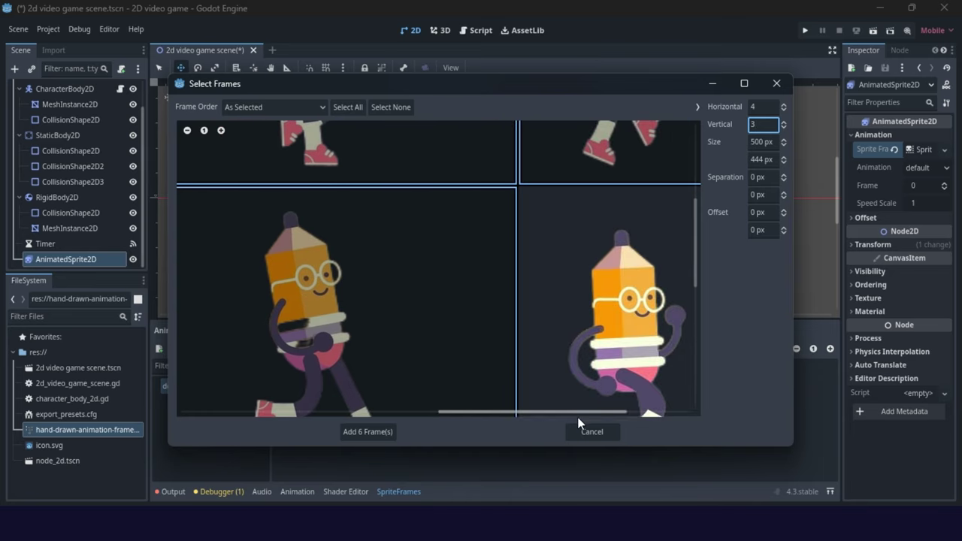
pyautogui.click(589, 329)
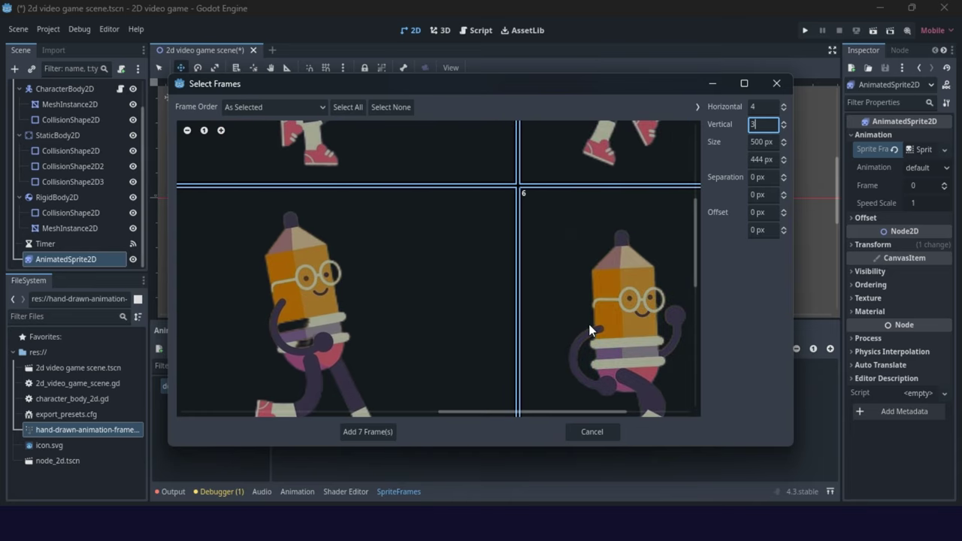
pyautogui.scroll(-4, 347, 287)
pyautogui.moveTo(541, 412); pyautogui.dragTo(429, 412)
pyautogui.click(339, 285)
pyautogui.click(645, 255)
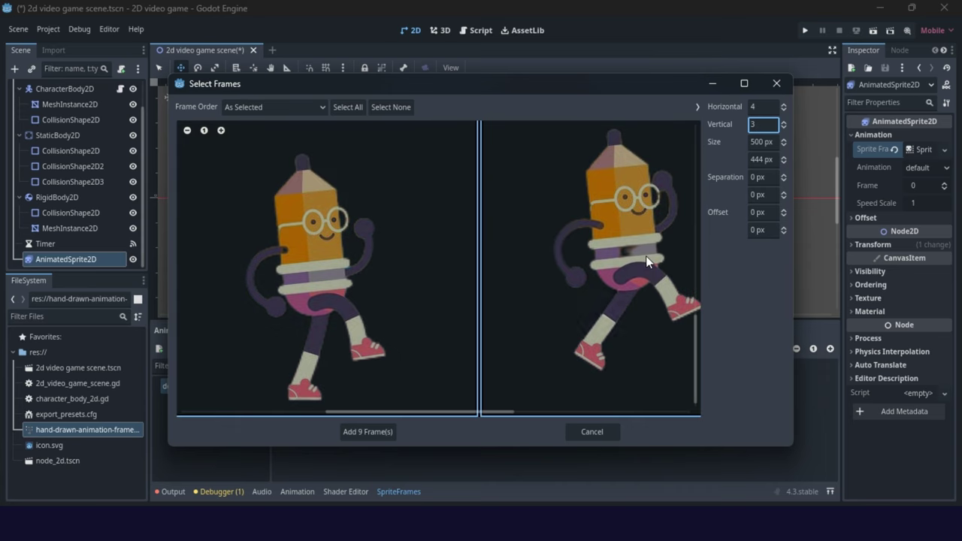
pyautogui.moveTo(481, 413); pyautogui.dragTo(502, 390)
pyautogui.keyDown('ctrl'); pyautogui.scroll(5, 499, 324); pyautogui.keyUp('ctrl')
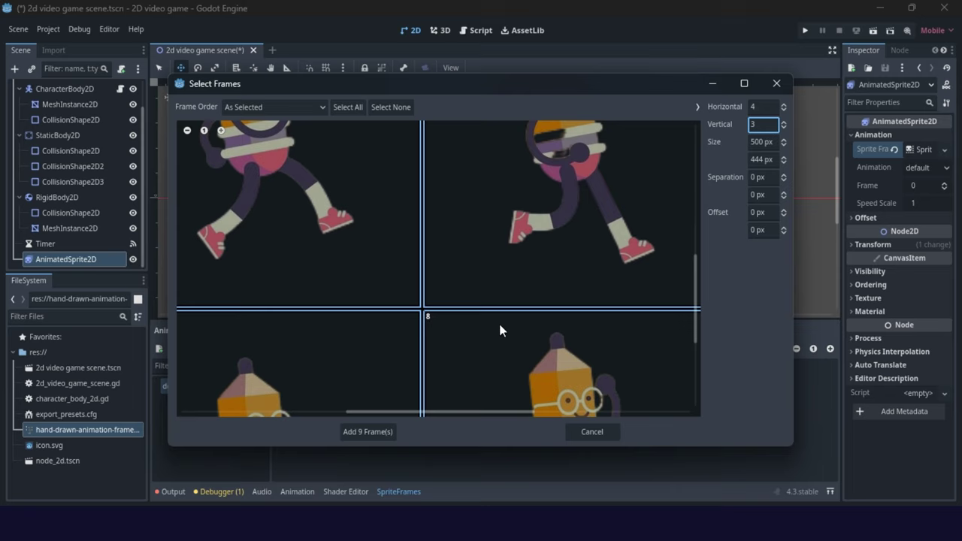
pyautogui.scroll(3, 500, 325)
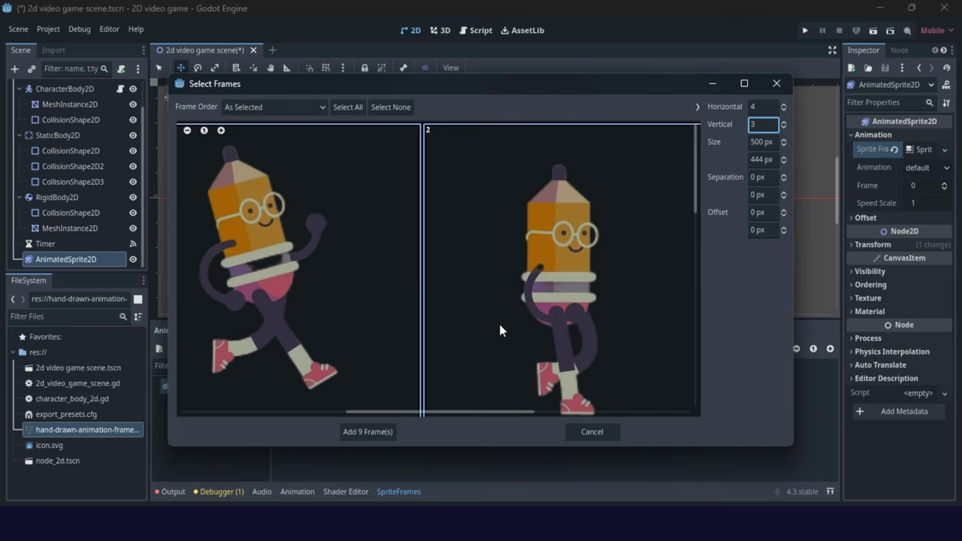
pyautogui.moveTo(466, 414); pyautogui.dragTo(403, 401)
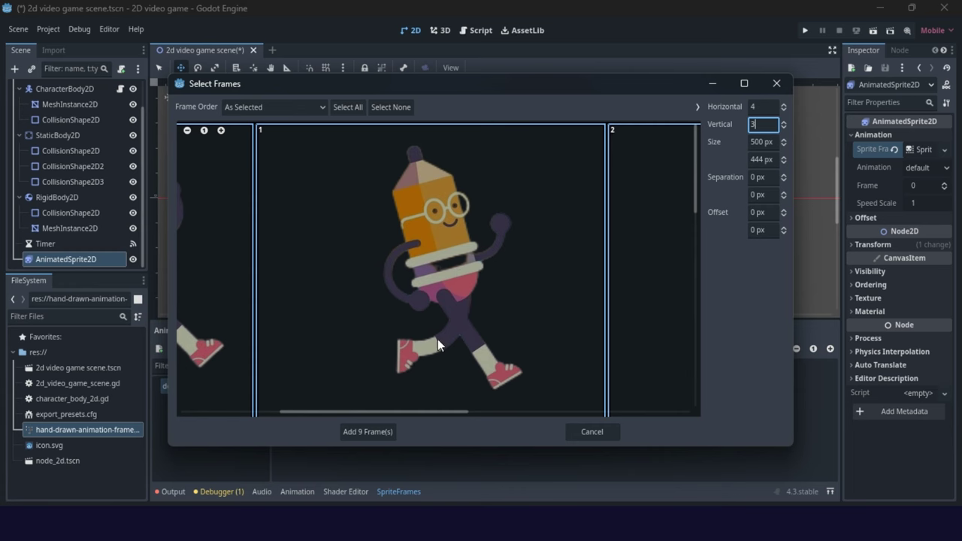
pyautogui.moveTo(438, 412); pyautogui.dragTo(288, 404)
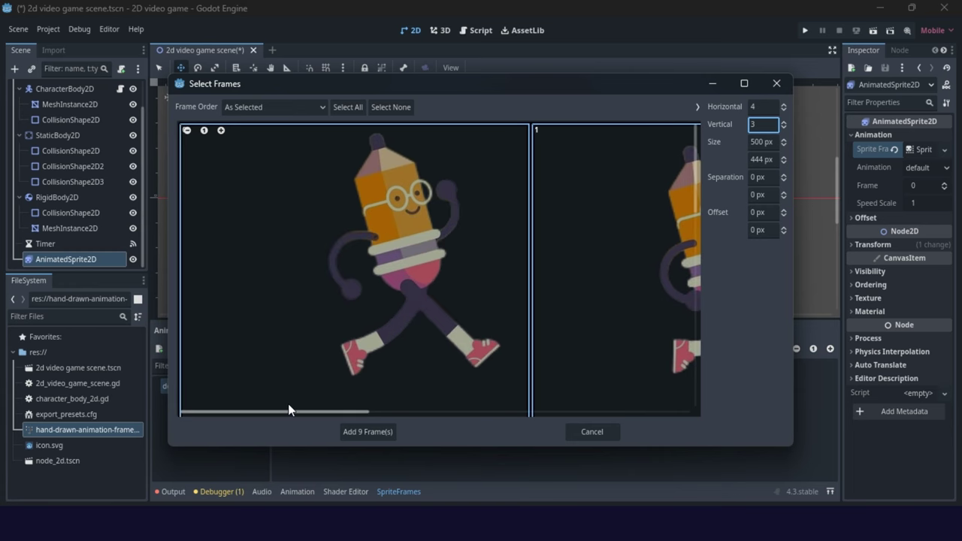
# Deselect the first frame, then cancel the slicer, leaving 'default' without frames
pyautogui.click(305, 237)
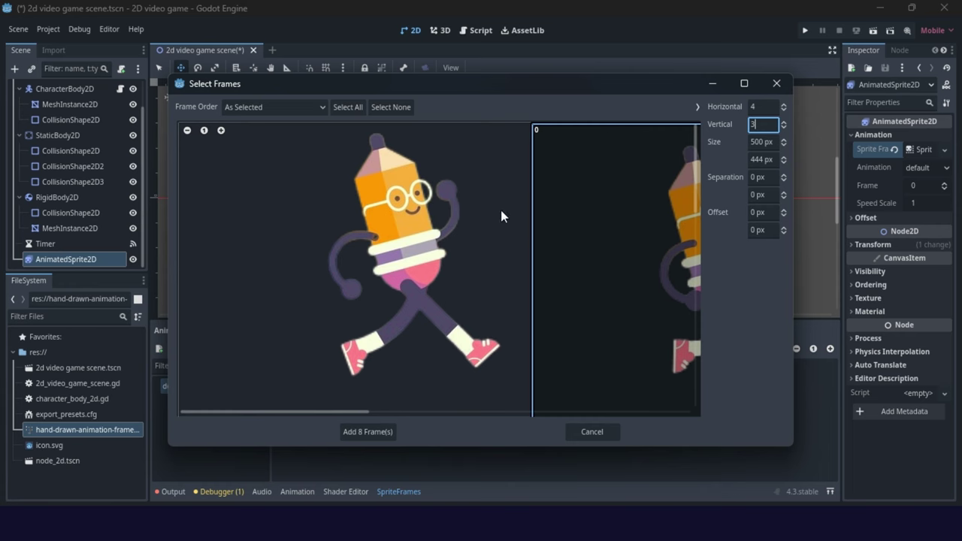
pyautogui.moveTo(355, 410); pyautogui.dragTo(532, 406)
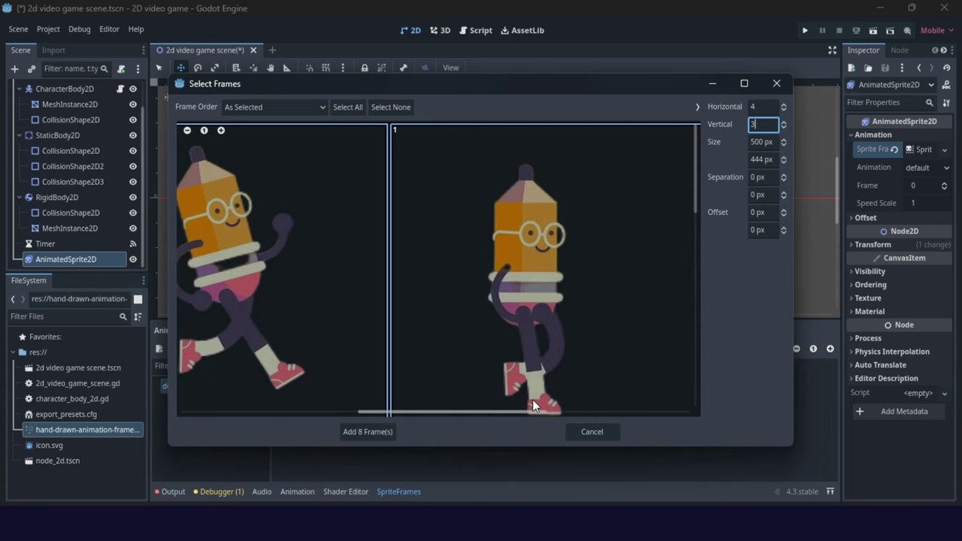
pyautogui.hscroll(-3, 624, 391)
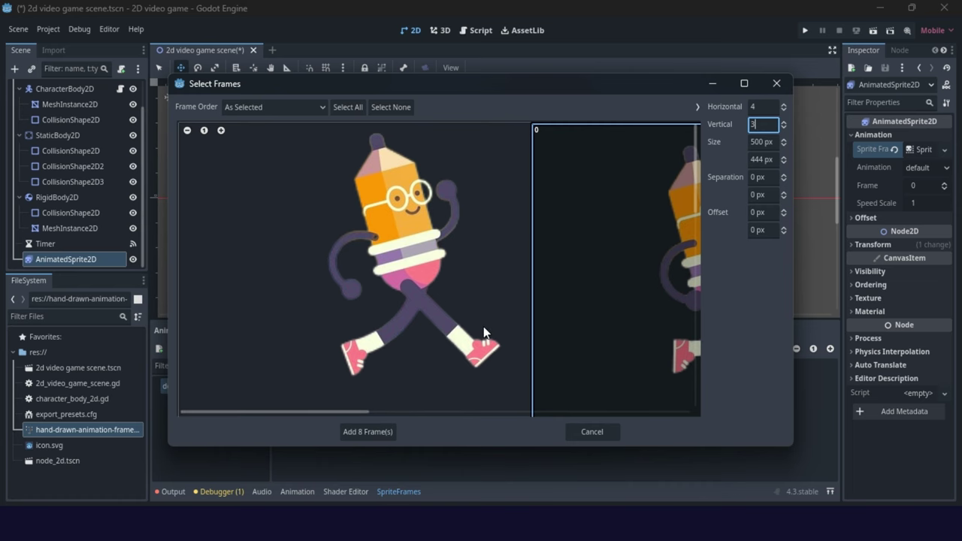
pyautogui.click(594, 431)
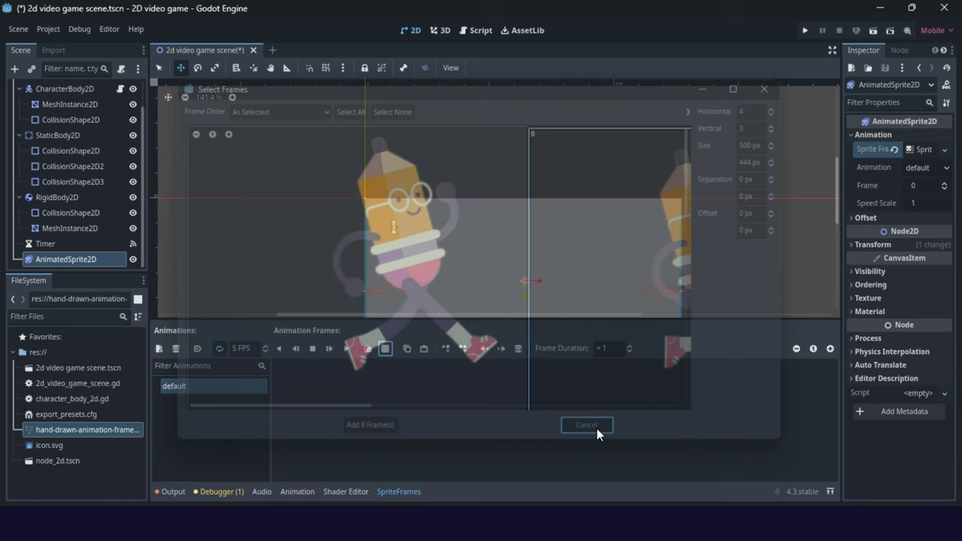
# Load the hand-drawn-animation-frames-element-collection.png sprite sheet into the frame picker
pyautogui.click(384, 349)
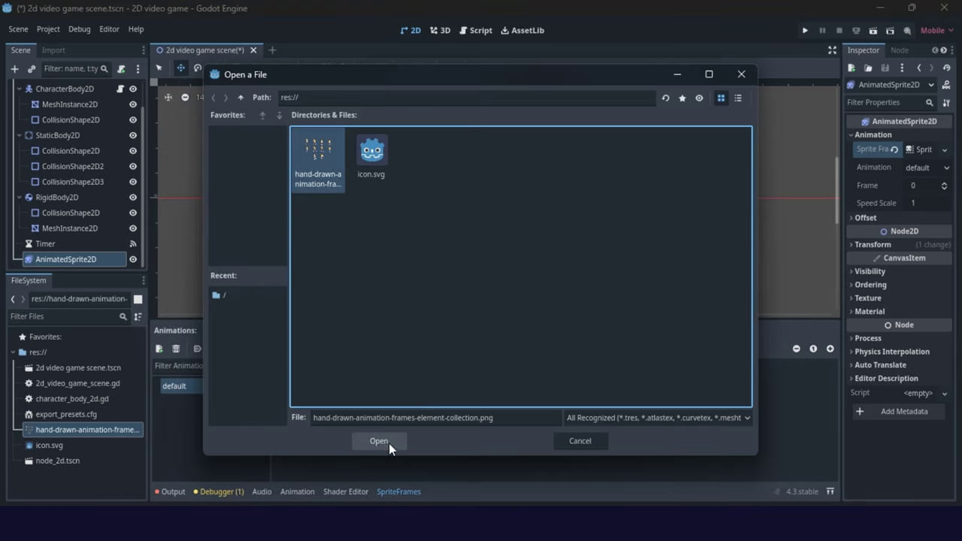
pyautogui.click(384, 442)
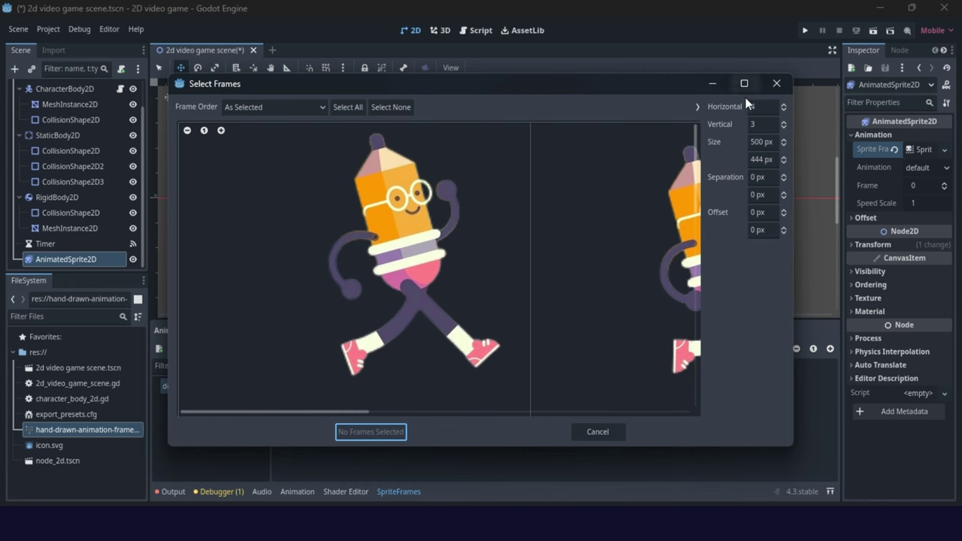
pyautogui.moveTo(353, 412); pyautogui.dragTo(288, 408)
# Select the first eight pencil walk frames in the 4×3 sprite sheet grid
pyautogui.click(445, 245)
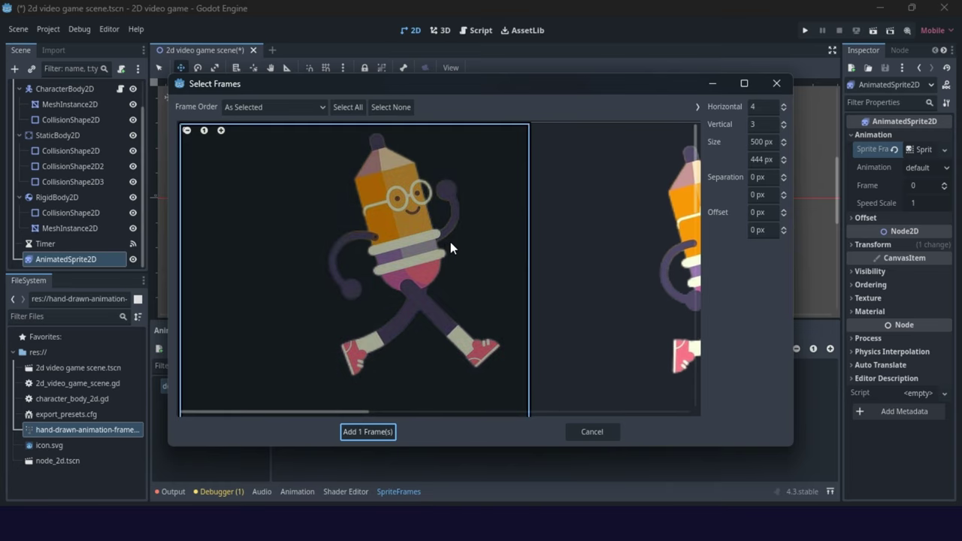
pyautogui.click(585, 260)
pyautogui.moveTo(352, 412); pyautogui.dragTo(591, 410)
pyautogui.click(524, 308)
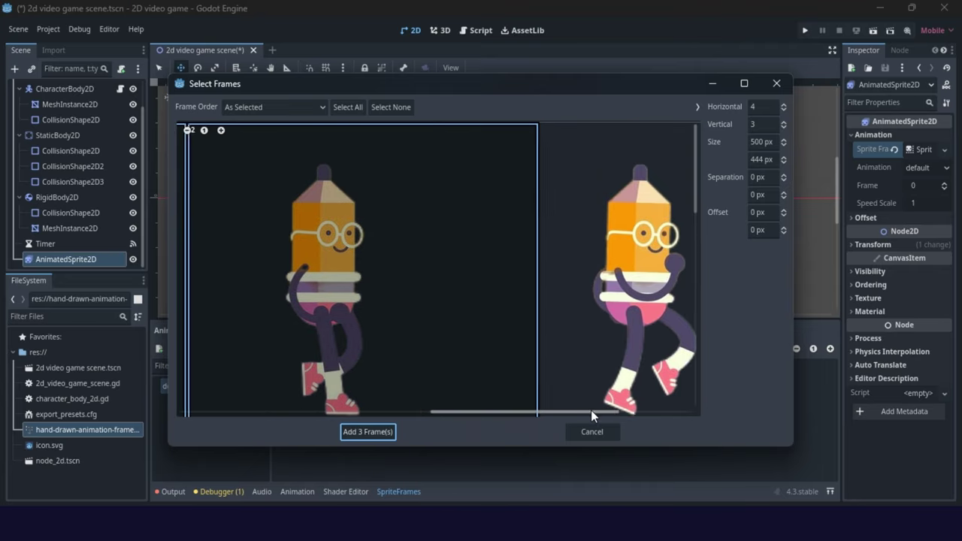
pyautogui.click(539, 280)
pyautogui.scroll(-3, 372, 269)
pyautogui.scroll(-3, 373, 269)
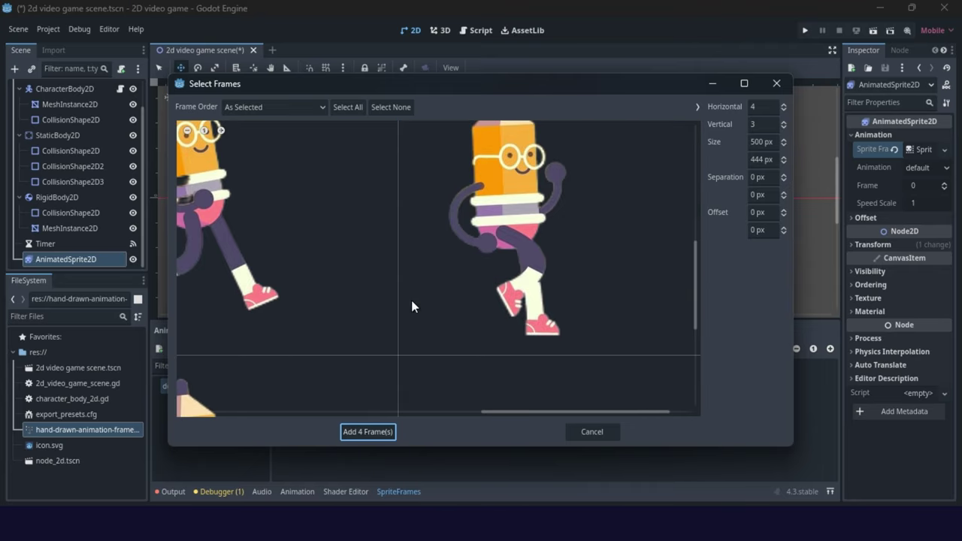
pyautogui.moveTo(554, 411); pyautogui.dragTo(253, 394)
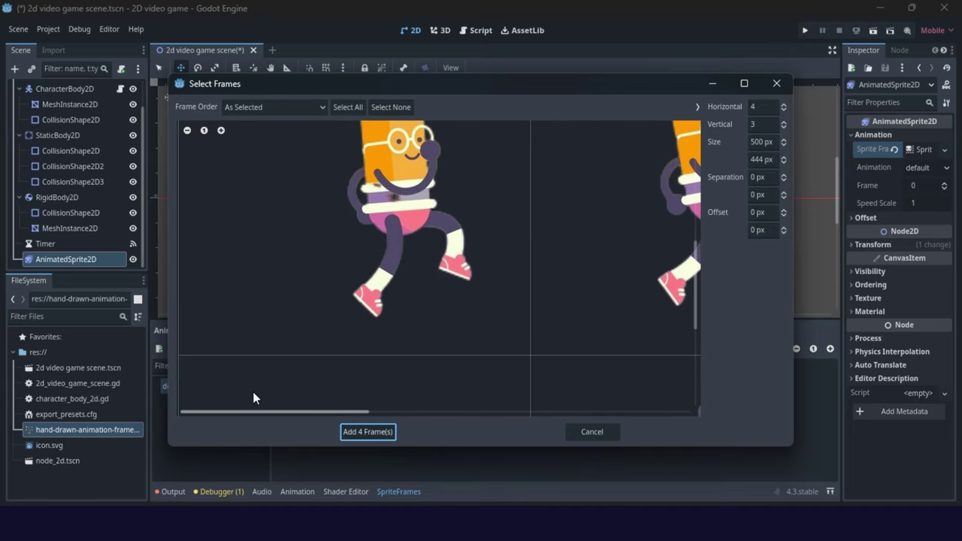
pyautogui.click(508, 265)
pyautogui.moveTo(355, 411); pyautogui.dragTo(607, 411)
pyautogui.click(463, 270)
pyautogui.click(463, 270)
pyautogui.click(617, 254)
# Select the ninth and tenth frames and add all 10 to the default animation
pyautogui.scroll(-5, 354, 268)
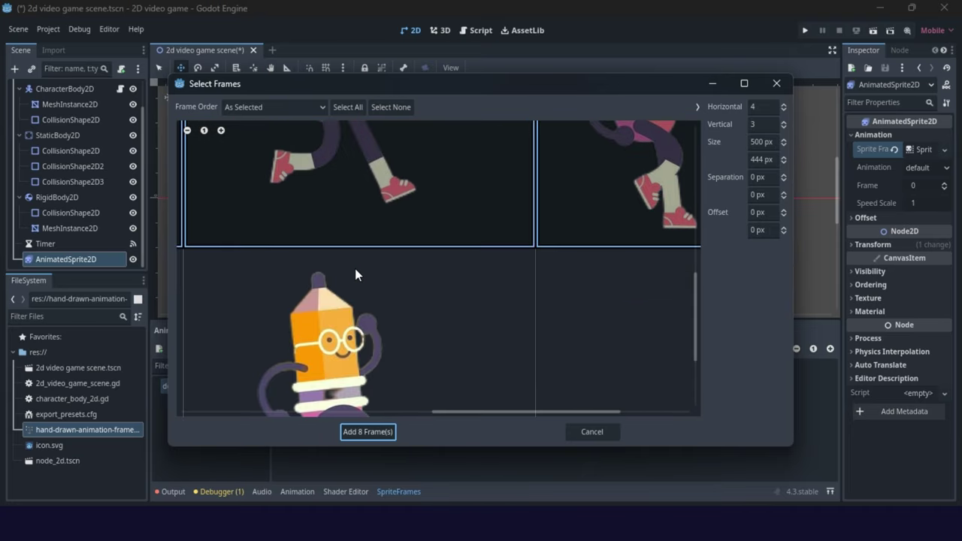
pyautogui.moveTo(512, 407); pyautogui.dragTo(369, 411)
pyautogui.click(419, 277)
pyautogui.click(635, 301)
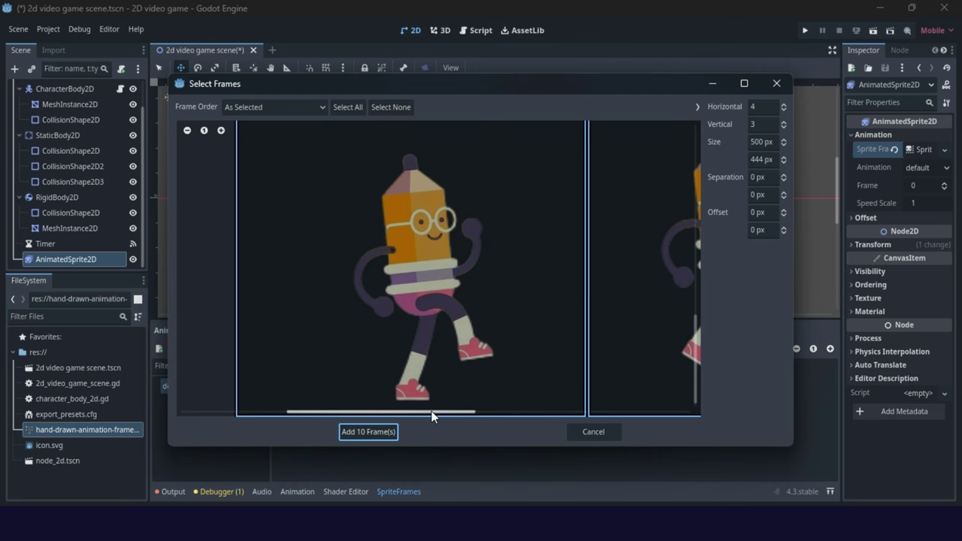
pyautogui.moveTo(433, 415); pyautogui.dragTo(473, 305)
pyautogui.scroll(-5, 475, 308)
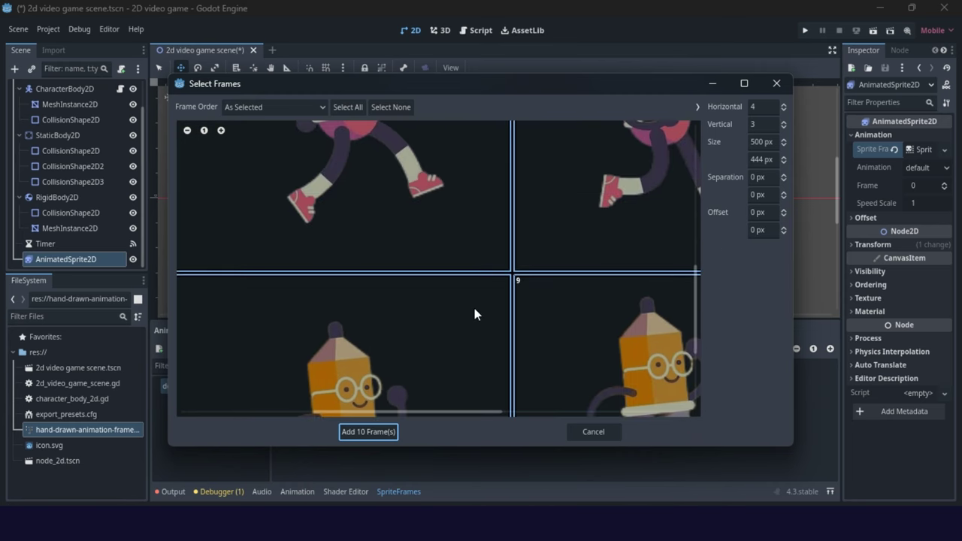
pyautogui.scroll(5, 474, 308)
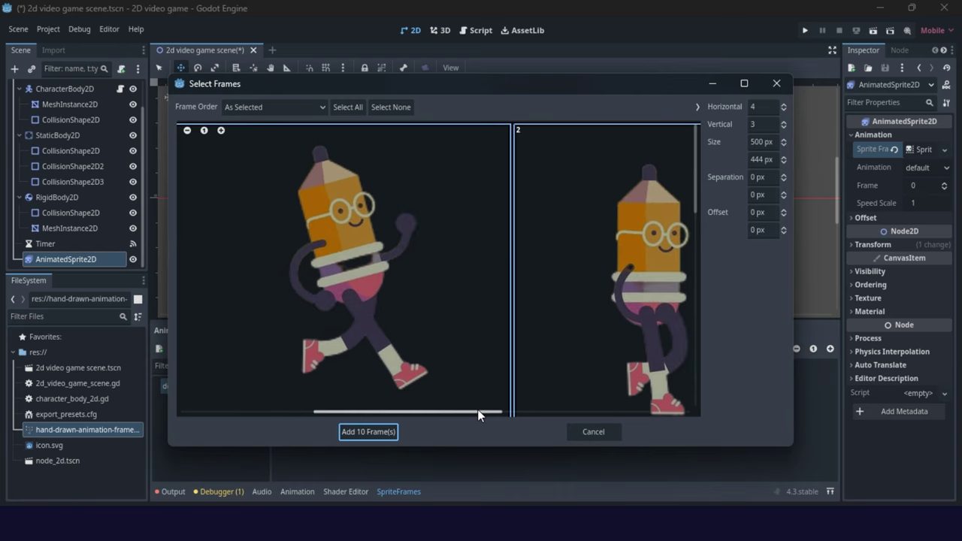
pyautogui.moveTo(418, 412); pyautogui.dragTo(278, 413)
pyautogui.click(390, 435)
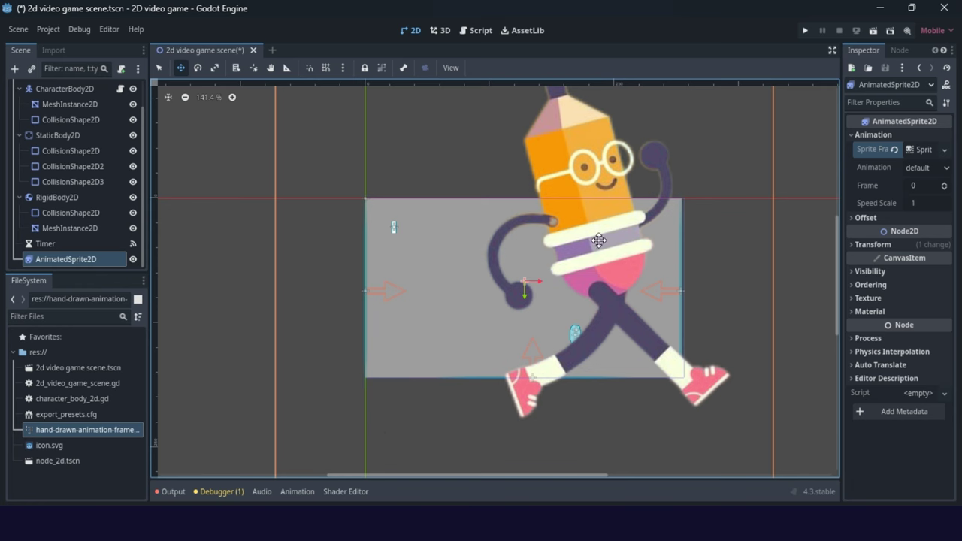
# Set the pencil sprite's Transform scale to 0.3
pyautogui.moveTo(656, 233); pyautogui.dragTo(597, 213, button='middle')
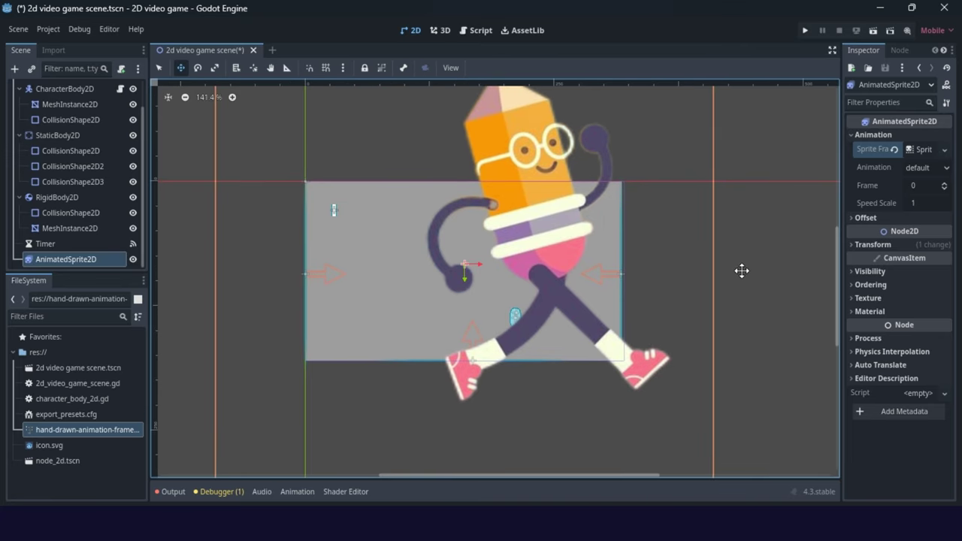
pyautogui.click(880, 245)
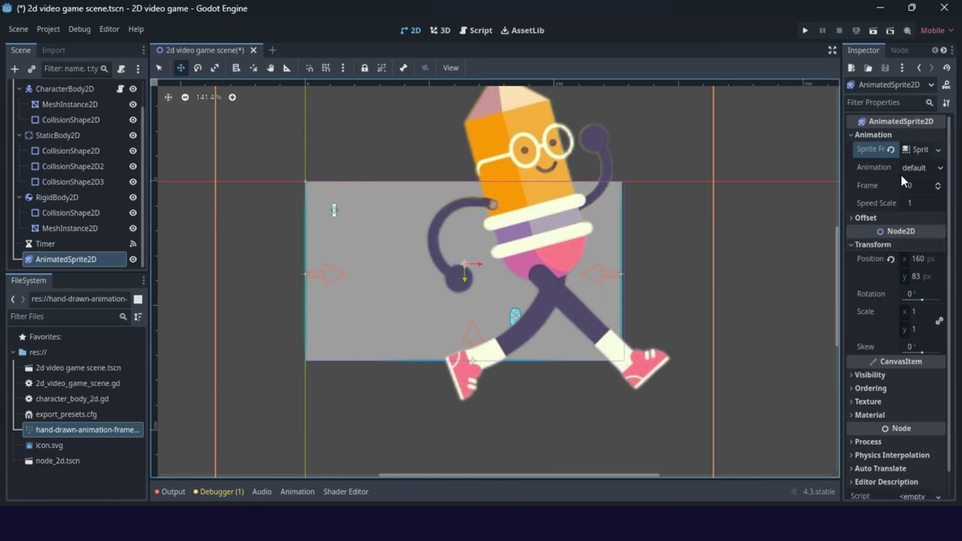
pyautogui.click(913, 311)
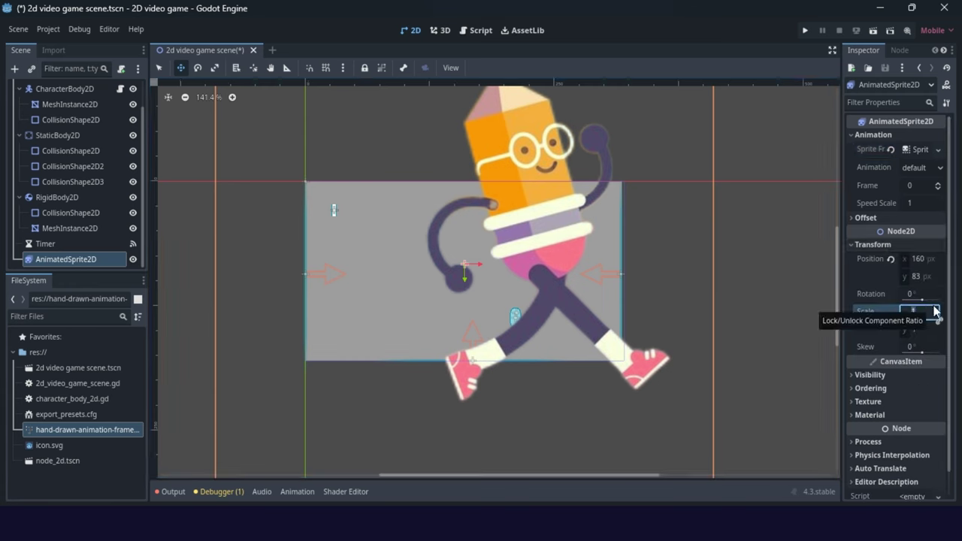
pyautogui.write('0.3')
pyautogui.press('Return')
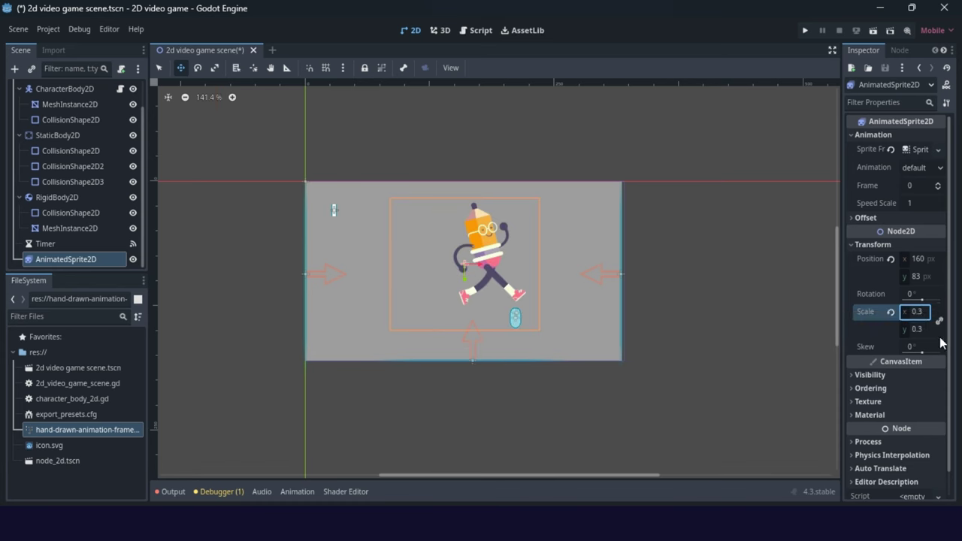
# Move the sprite to about (141, 88), then test-run and stop the scene
pyautogui.moveTo(491, 245); pyautogui.dragTo(472, 250)
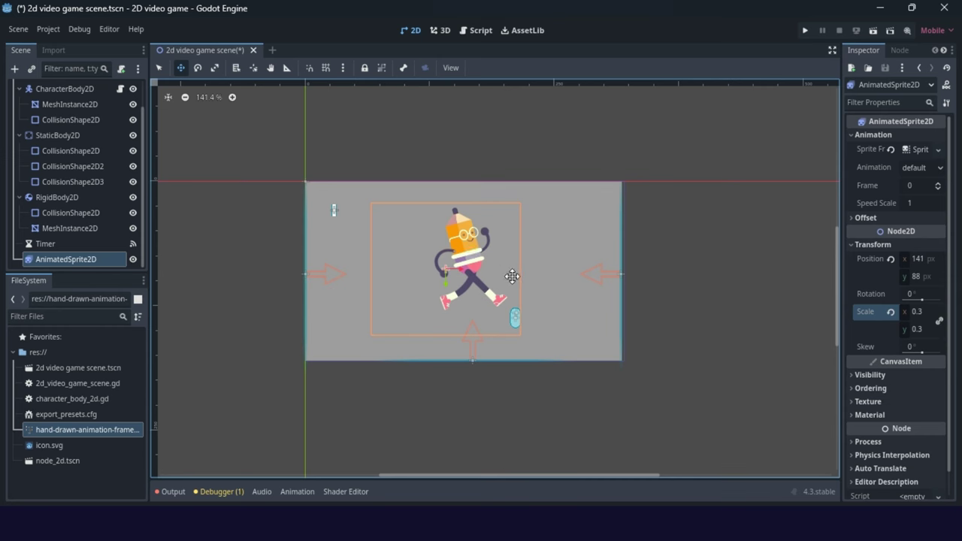
pyautogui.click(873, 31)
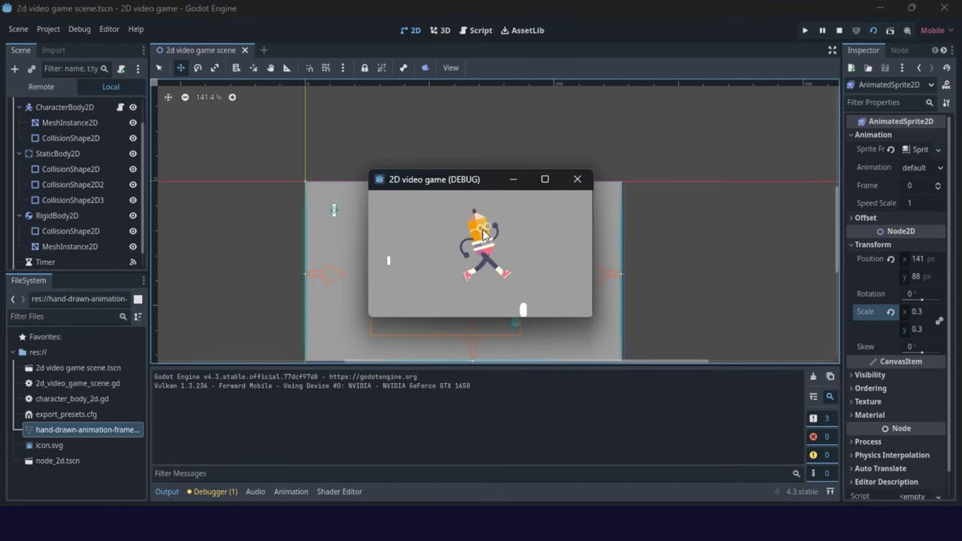
pyautogui.click(578, 179)
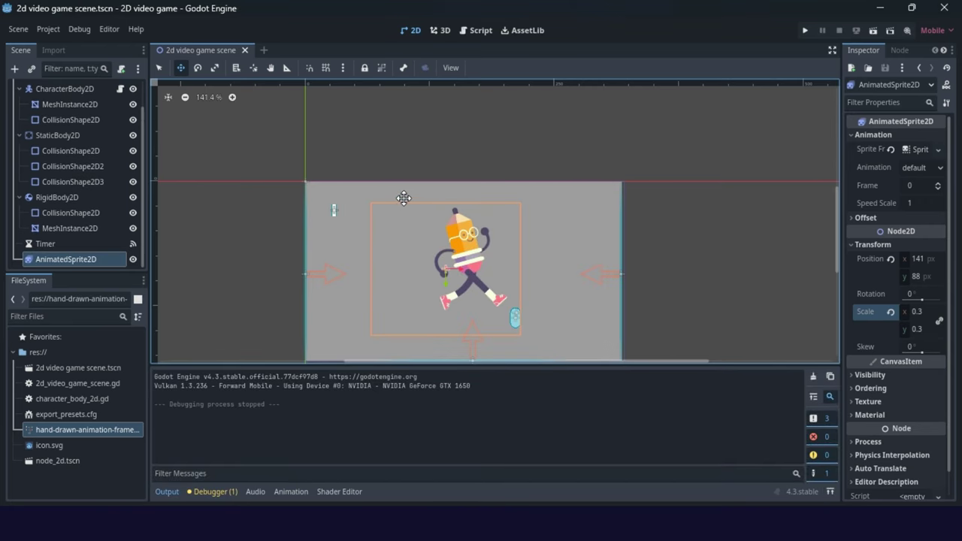
# Turn on Autoplay on Load for the pencil's default animation in the SpriteFrames panel
pyautogui.click(917, 151)
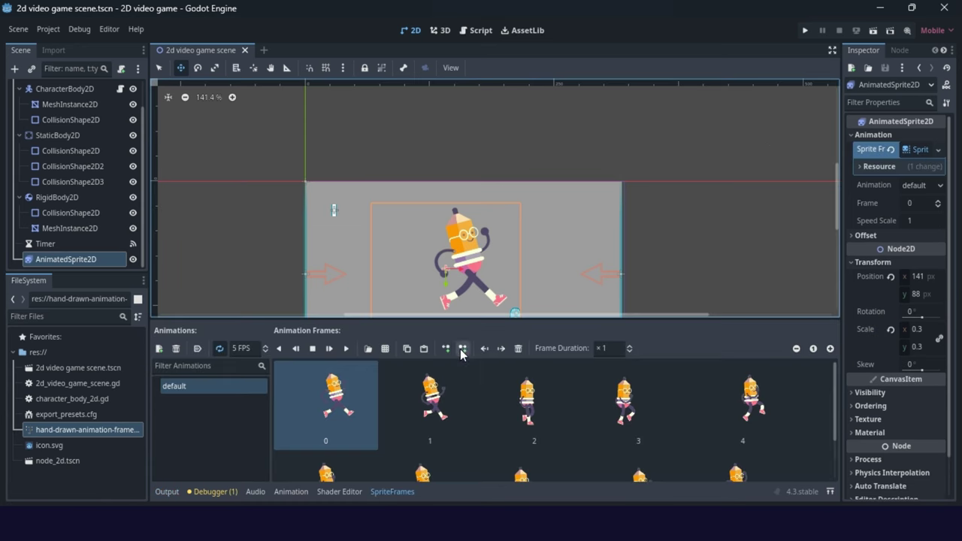
pyautogui.scroll(-3, 471, 381)
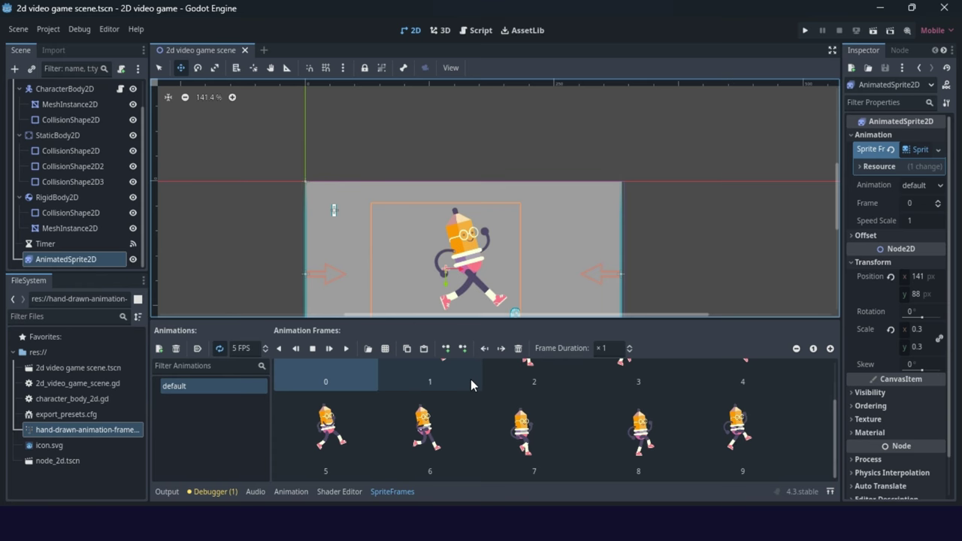
pyautogui.scroll(3, 471, 379)
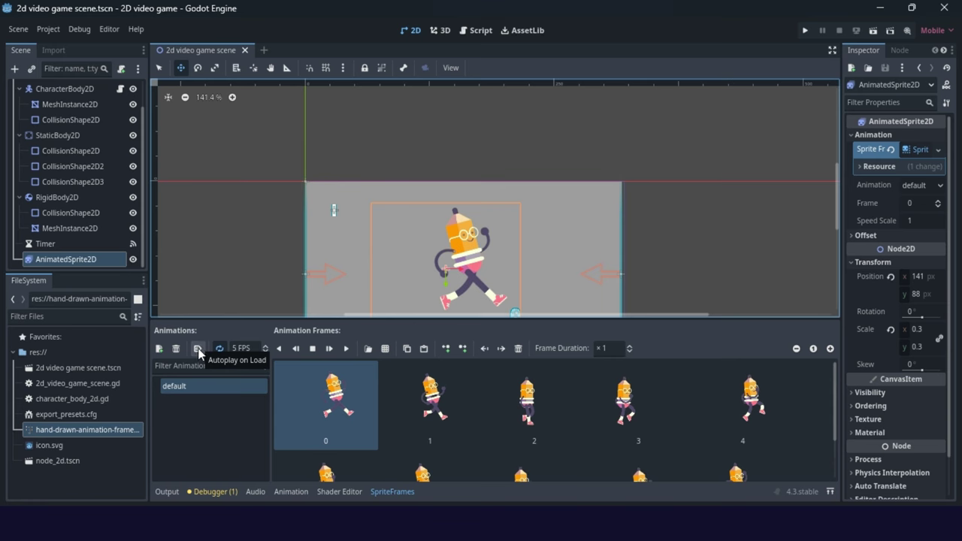
pyautogui.click(198, 349)
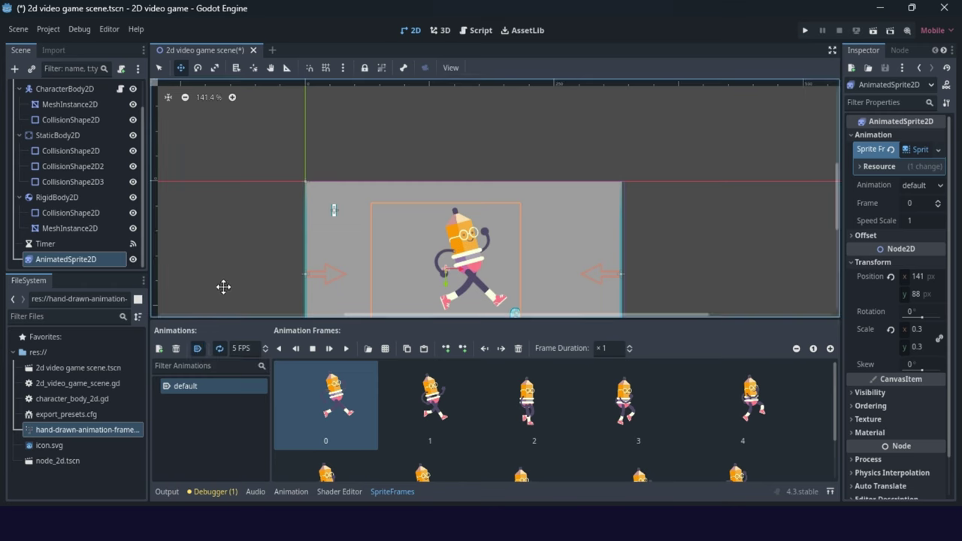
pyautogui.scroll(-3, 247, 243)
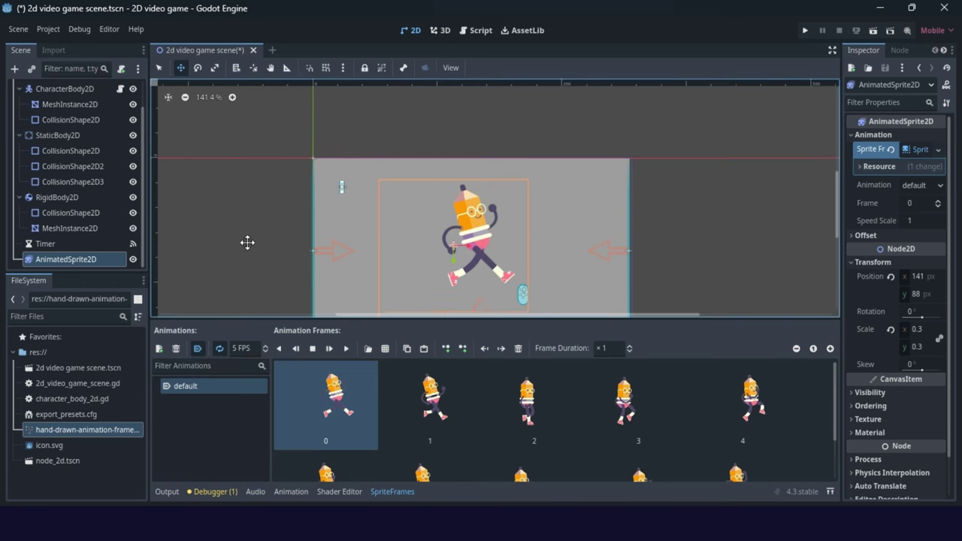
# Run the scene to watch the pencil walk animation, then stop the game
pyautogui.click(873, 30)
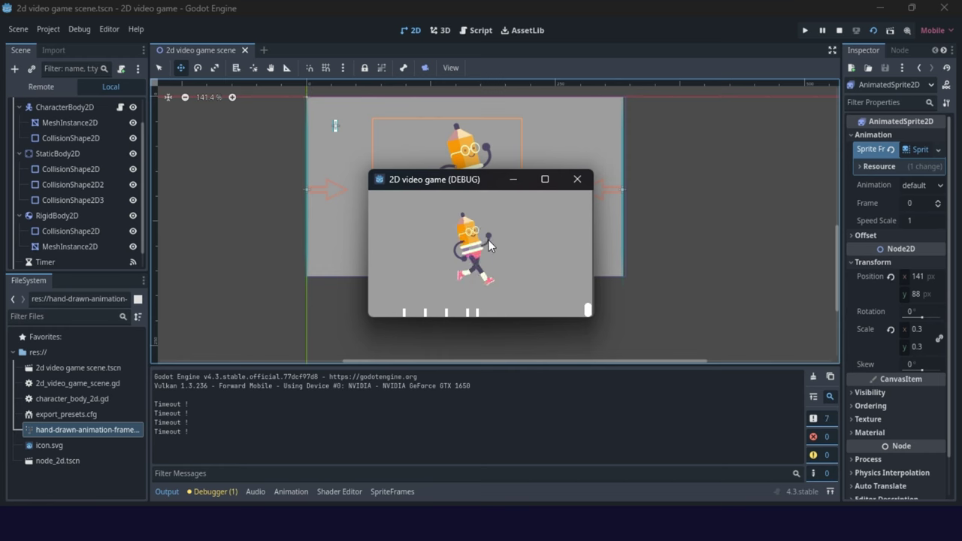
pyautogui.click(579, 181)
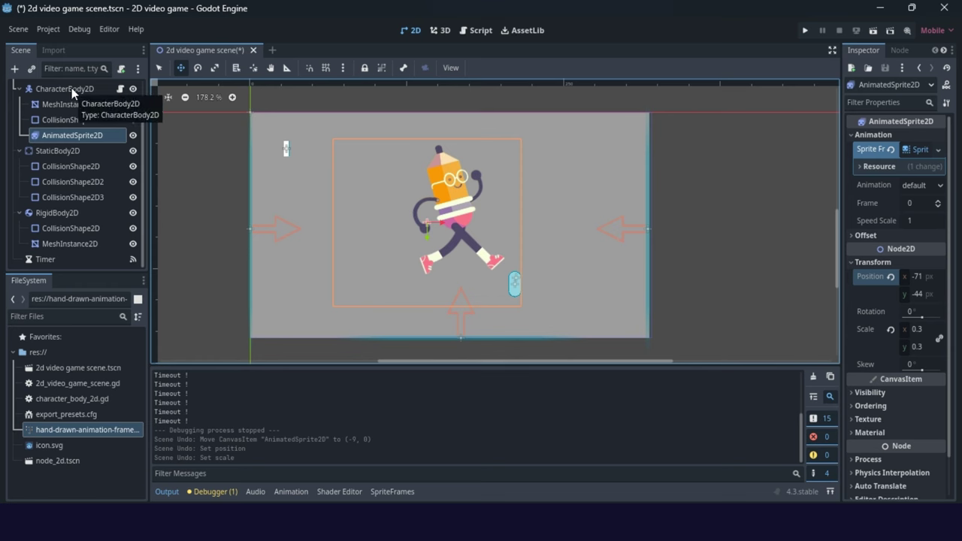
# Parent AnimatedSprite2D under CharacterBody2D and set its scale to 0.1
pyautogui.moveTo(86, 135)
pyautogui.mouseDown()
pyautogui.moveTo(99, 201)
pyautogui.moveTo(81, 262)
pyautogui.moveTo(79, 135)
pyautogui.mouseUp()
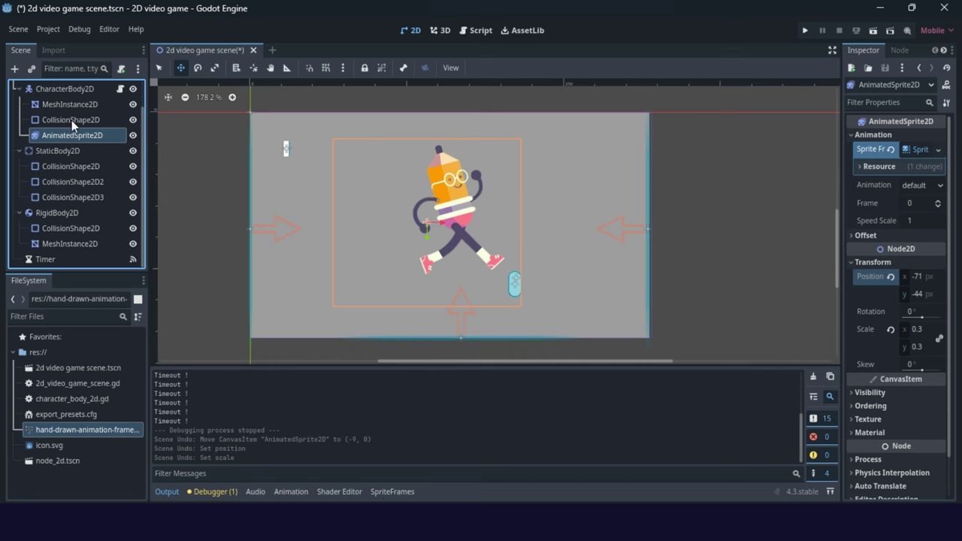
pyautogui.click(71, 121)
pyautogui.click(76, 136)
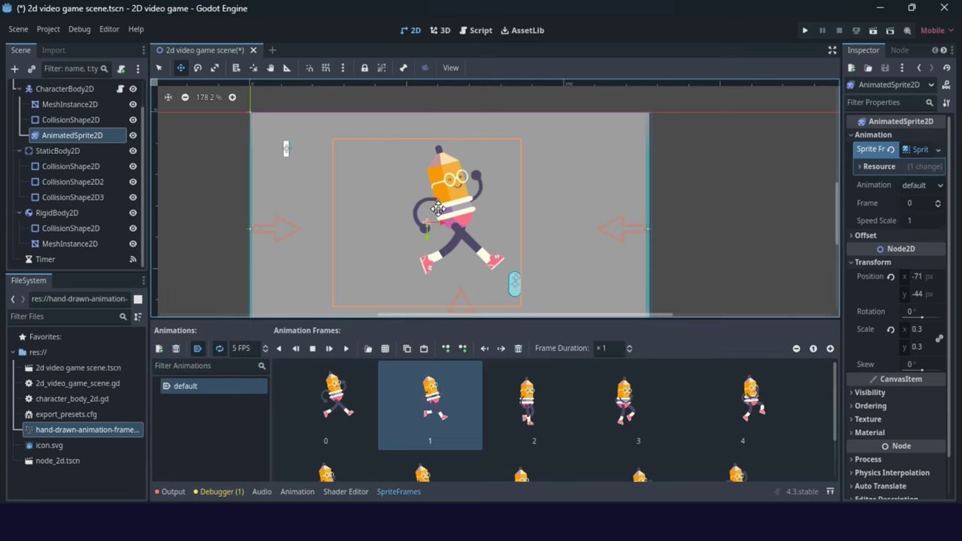
pyautogui.click(920, 330)
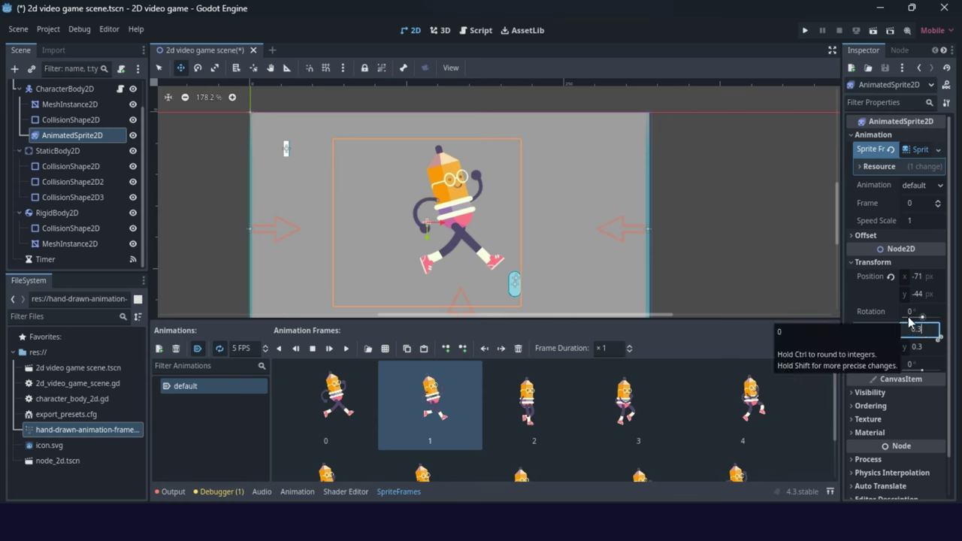
pyautogui.write('0.1')
pyautogui.press('Return')
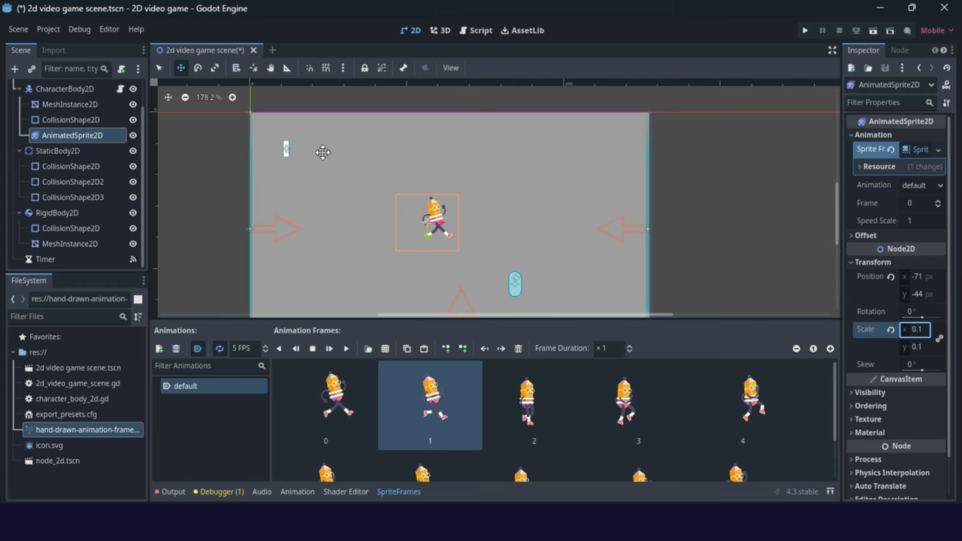
# Position the sprite at (-10, 1) over the capsule collision shape and save
pyautogui.scroll(-3, 365, 153)
pyautogui.hscroll(2, 365, 153)
pyautogui.moveTo(382, 151); pyautogui.dragTo(465, 209)
pyautogui.scroll(4, 492, 225)
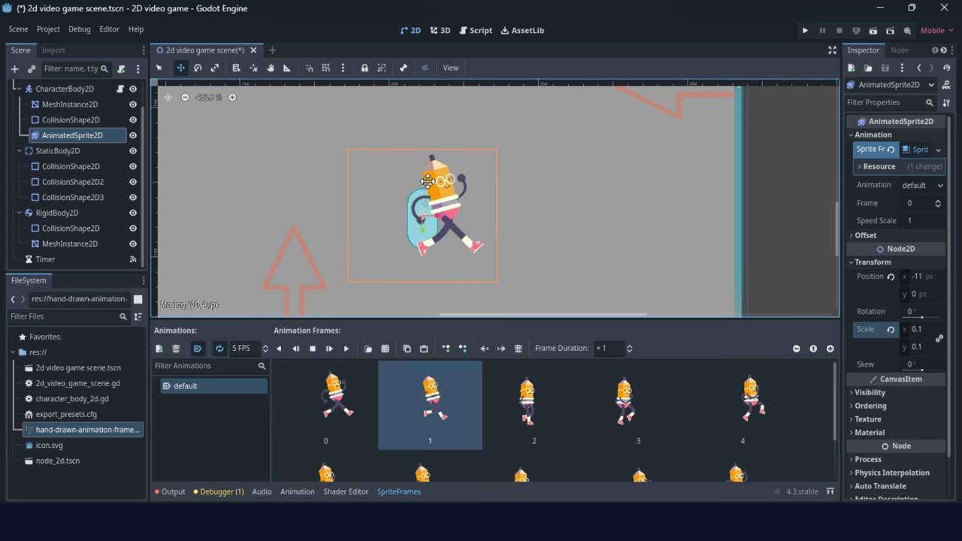
pyautogui.moveTo(395, 171); pyautogui.dragTo(399, 174)
pyautogui.hotkey('ctrl', 's')
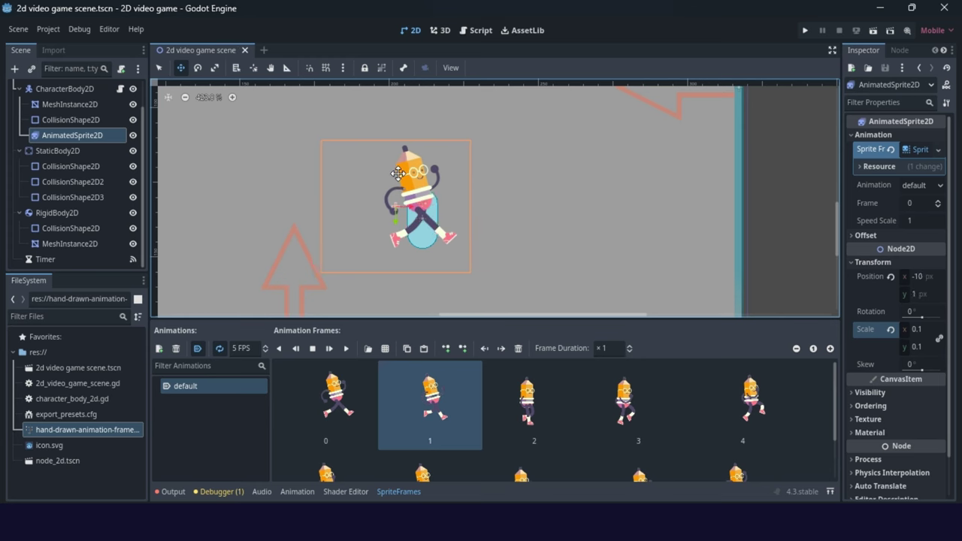
pyautogui.click(136, 106)
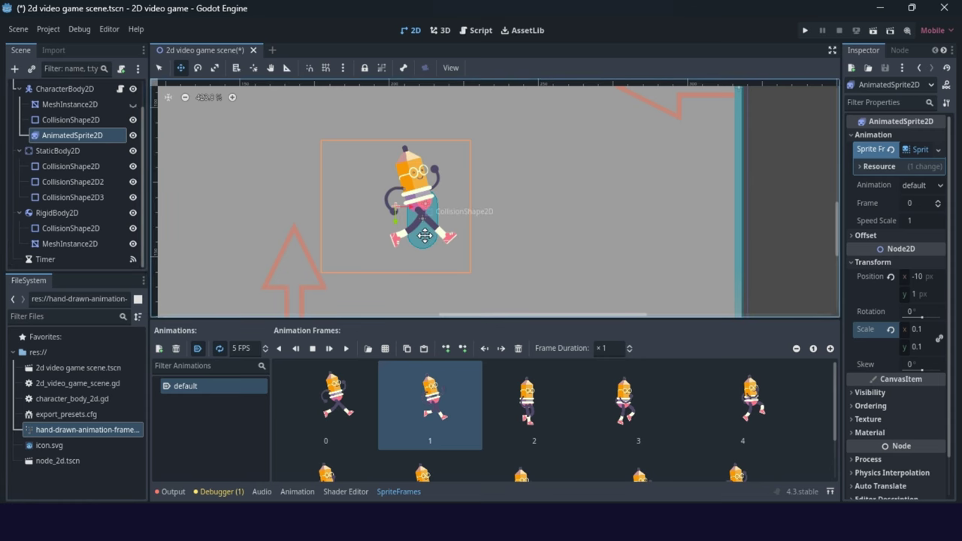
# Widen and heighten the capsule around the pencil and move it to (-3, -7)
pyautogui.click(106, 120)
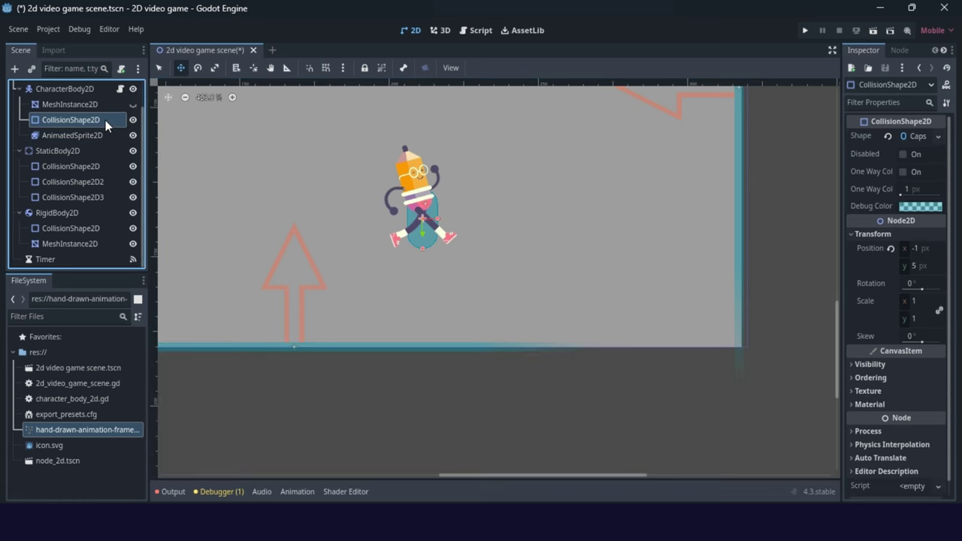
pyautogui.click(159, 69)
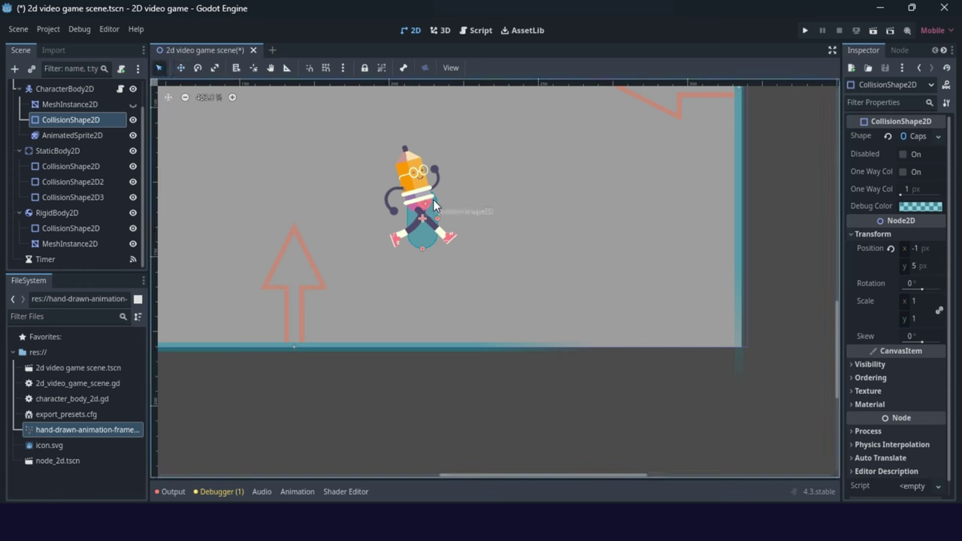
pyautogui.moveTo(437, 218); pyautogui.dragTo(462, 220)
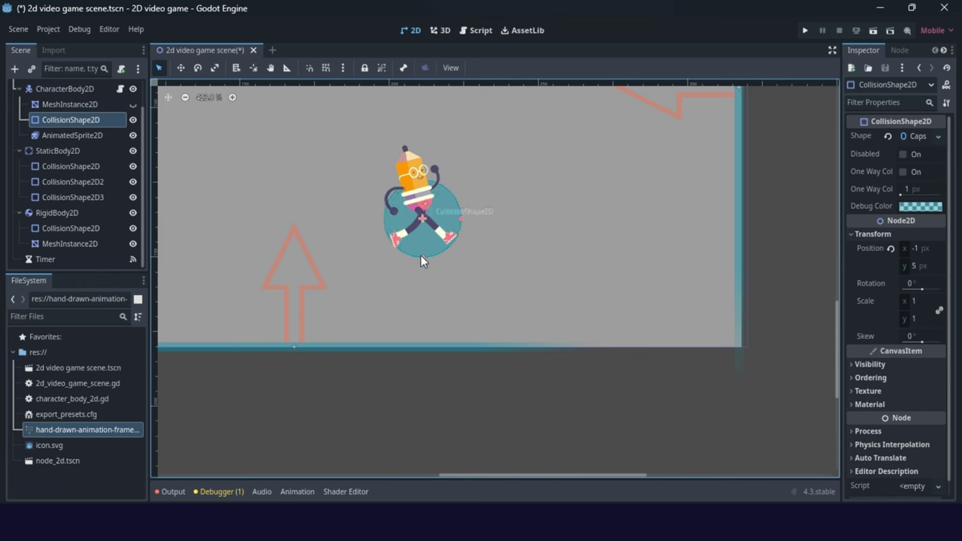
pyautogui.moveTo(420, 255)
pyautogui.mouseDown()
pyautogui.moveTo(427, 285)
pyautogui.moveTo(428, 239)
pyautogui.mouseUp()
pyautogui.click(180, 68)
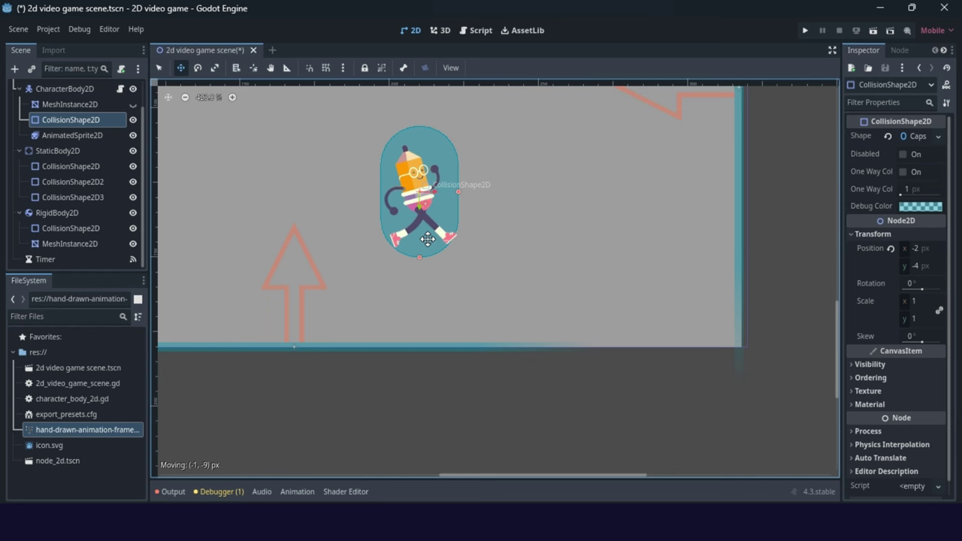
pyautogui.moveTo(428, 239); pyautogui.dragTo(425, 230)
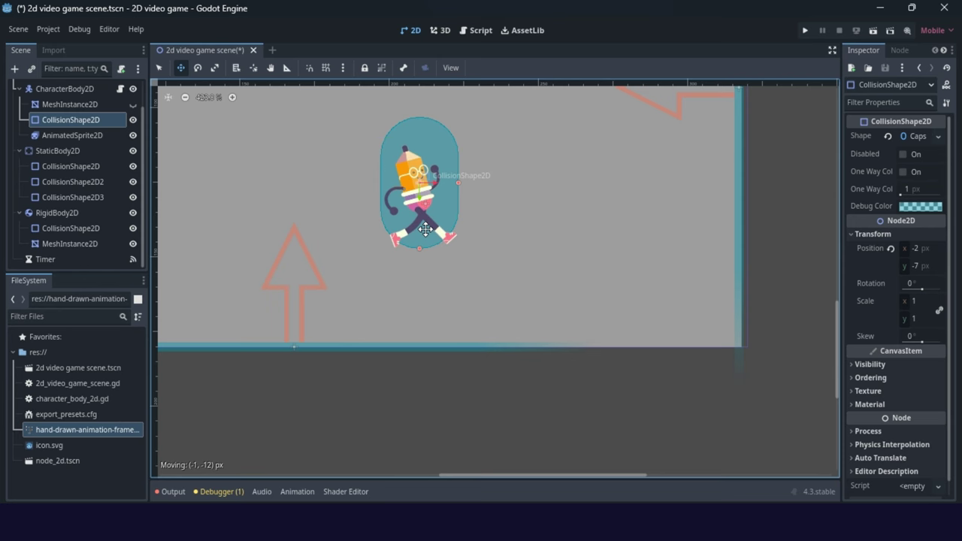
pyautogui.moveTo(426, 229); pyautogui.dragTo(425, 229)
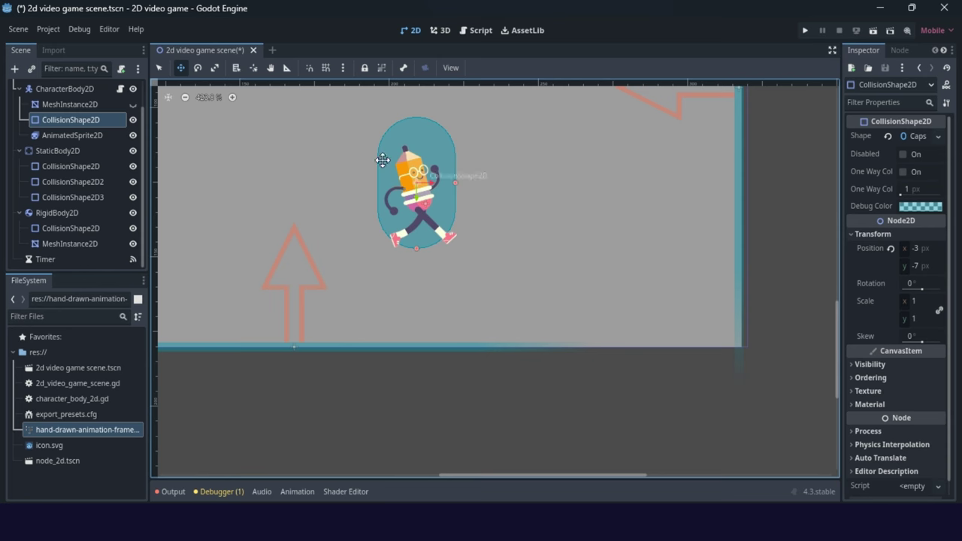
# Run the scene and walk the pencil left and right with the arrow keys
pyautogui.click(873, 32)
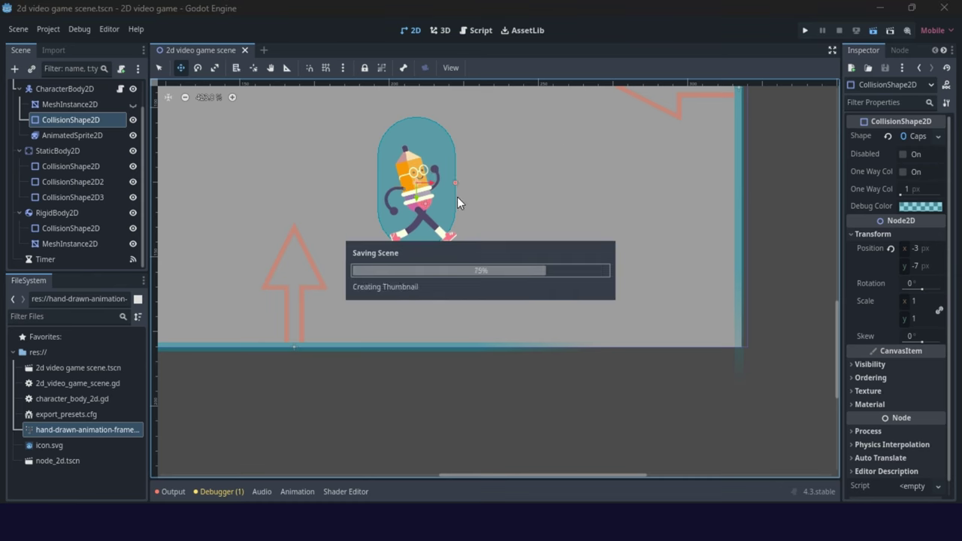
pyautogui.press('Left')
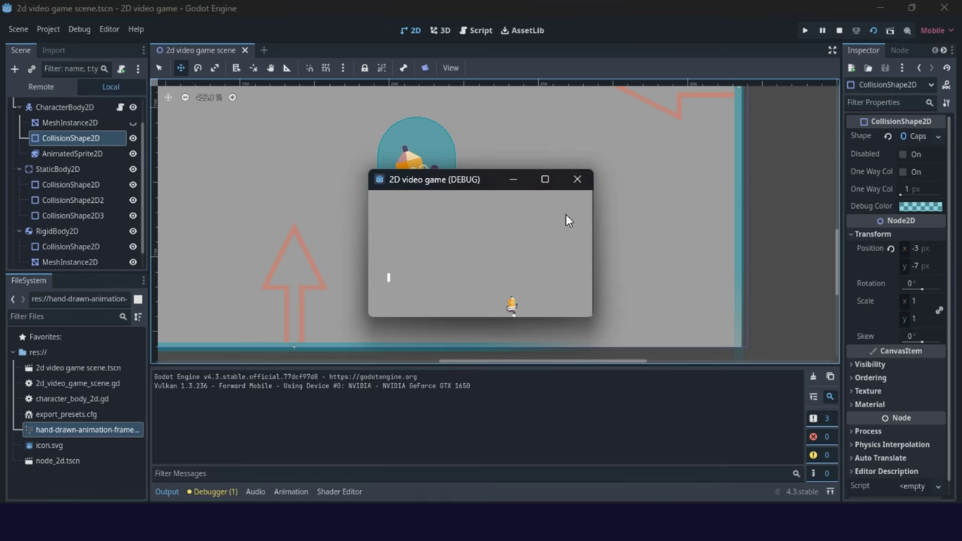
pyautogui.press('Right')
pyautogui.press('Left')
pyautogui.press('Right')
pyautogui.press('Left')
pyautogui.press('Left')
pyautogui.press('Right')
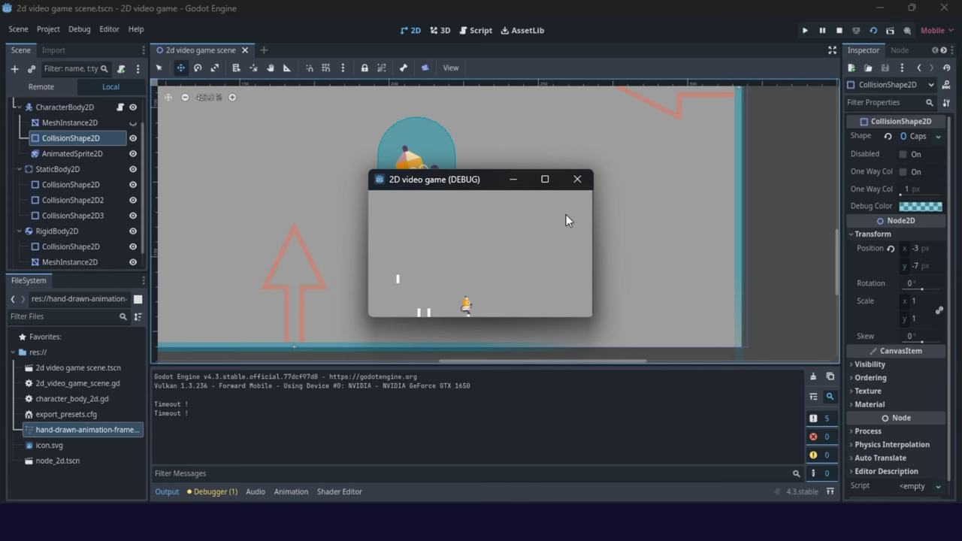
pyautogui.press('Right')
pyautogui.press('Left')
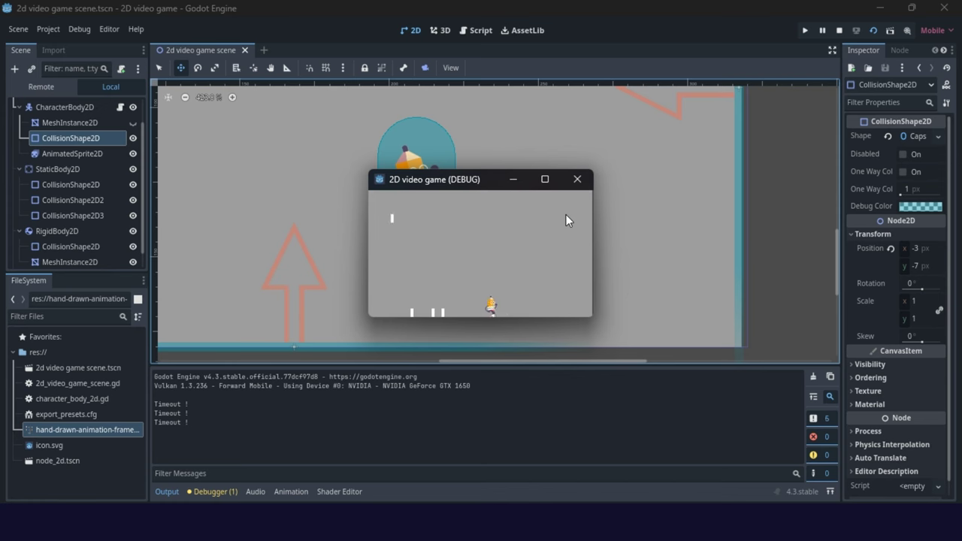
pyautogui.press('Right')
pyautogui.press('Left')
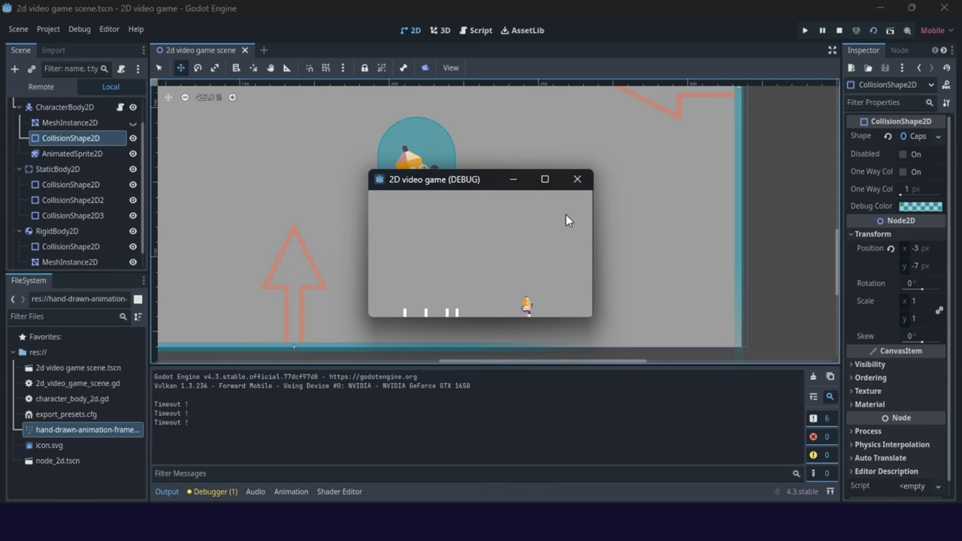
pyautogui.press('Right')
pyautogui.click(576, 181)
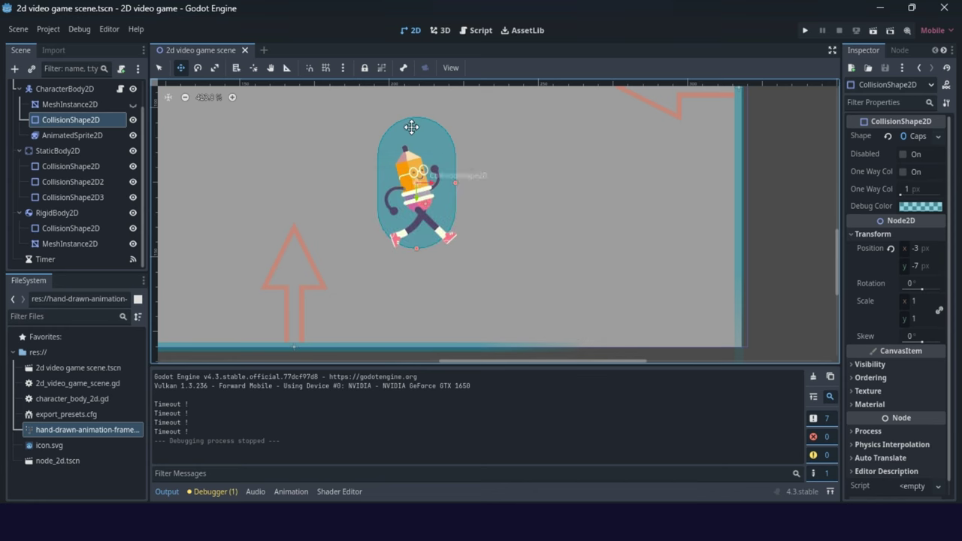
# Lower the capsule collision to y -5 and re-test walking in the running game
pyautogui.moveTo(411, 127); pyautogui.dragTo(412, 134)
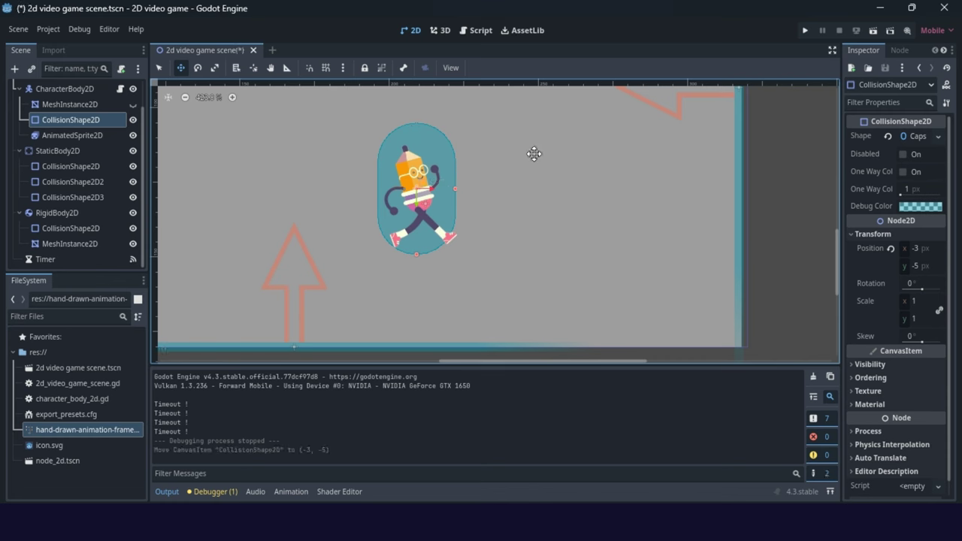
pyautogui.click(873, 30)
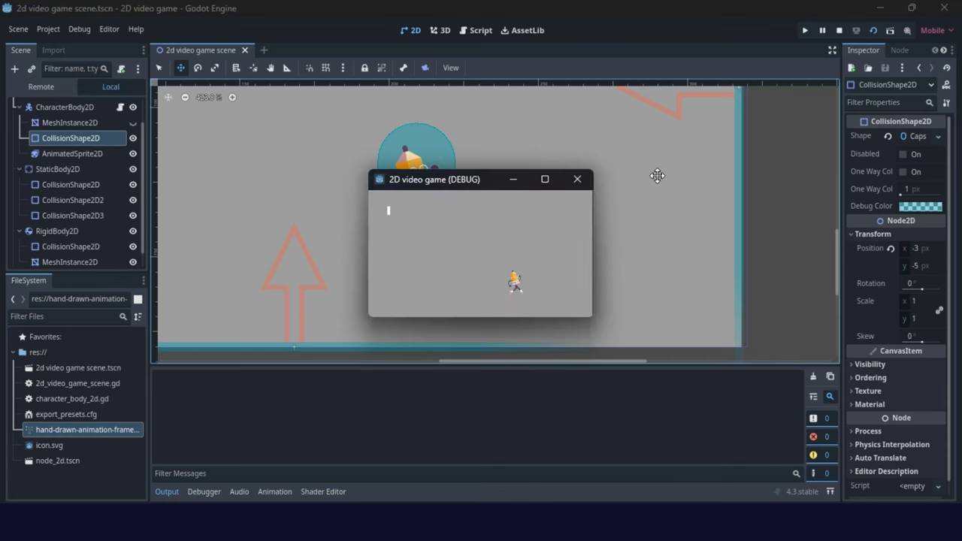
pyautogui.press('Right')
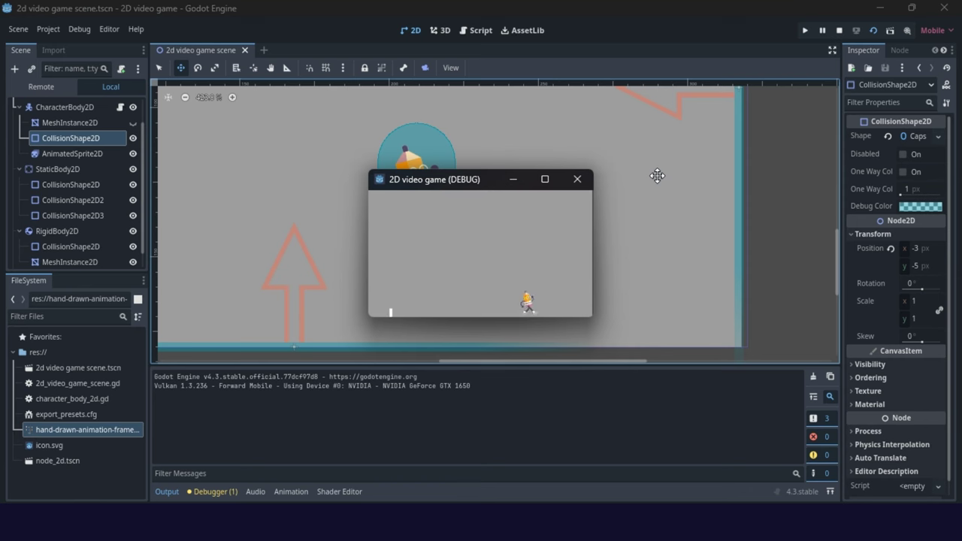
pyautogui.press('Left')
pyautogui.press('Left')
pyautogui.press('Right')
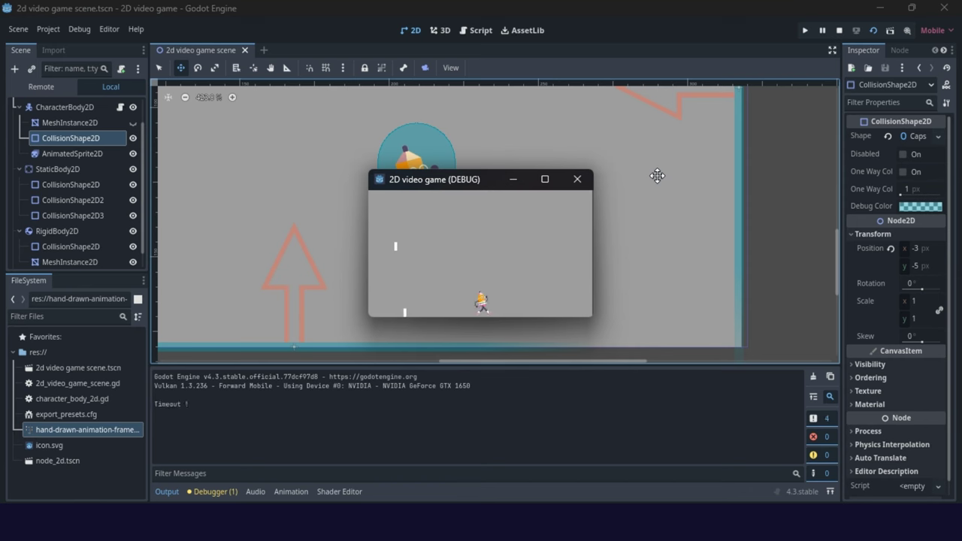
pyautogui.press('Left')
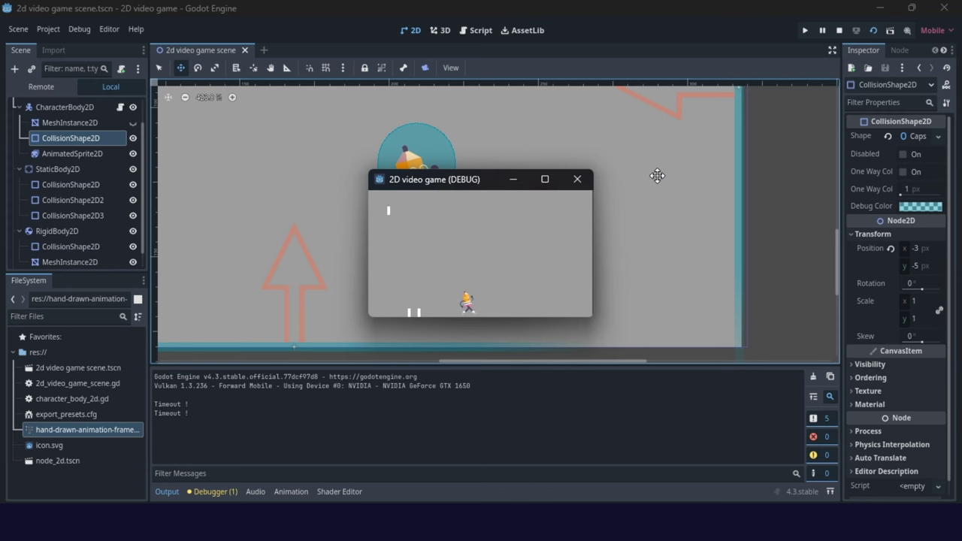
pyautogui.press('Right')
pyautogui.press('Left')
pyautogui.press('Right')
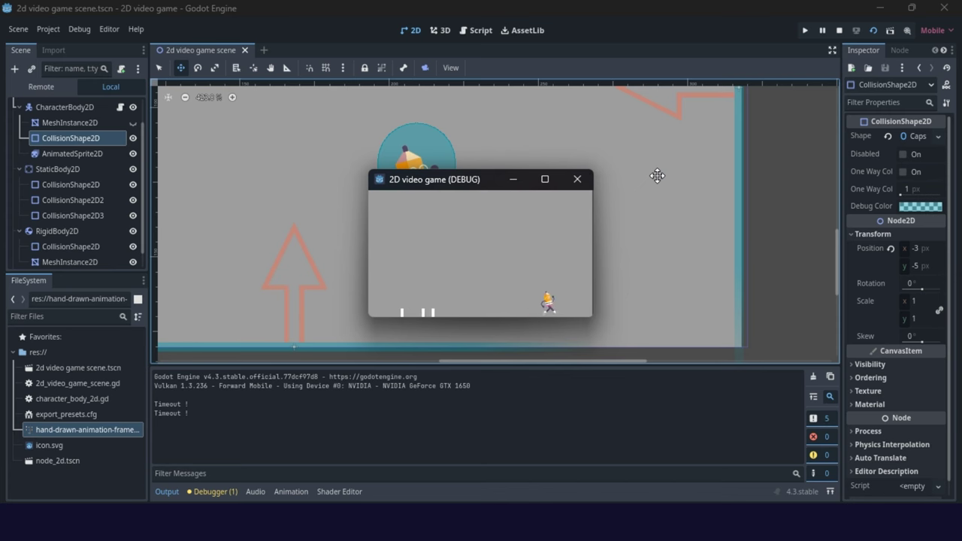
pyautogui.press('Left')
pyautogui.press('Right')
pyautogui.press('Right')
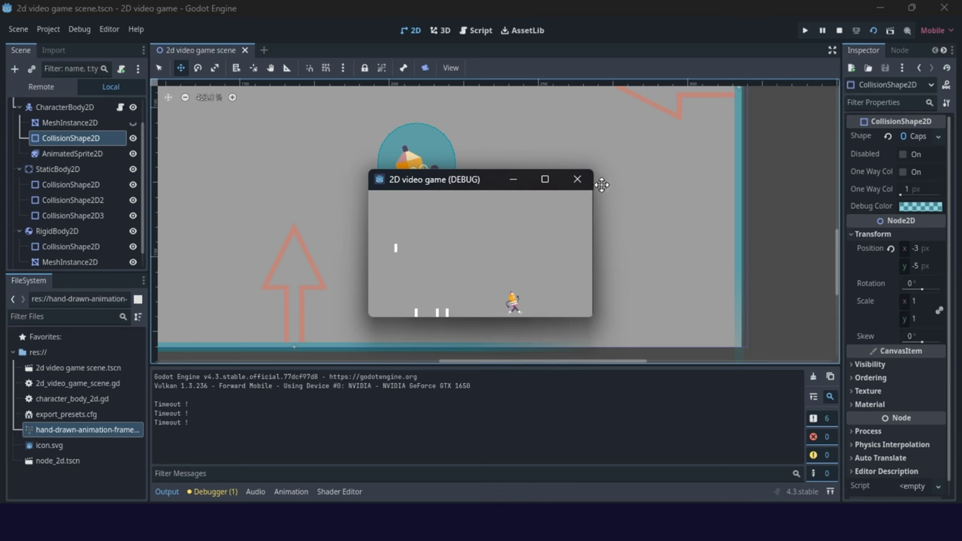
pyautogui.click(577, 179)
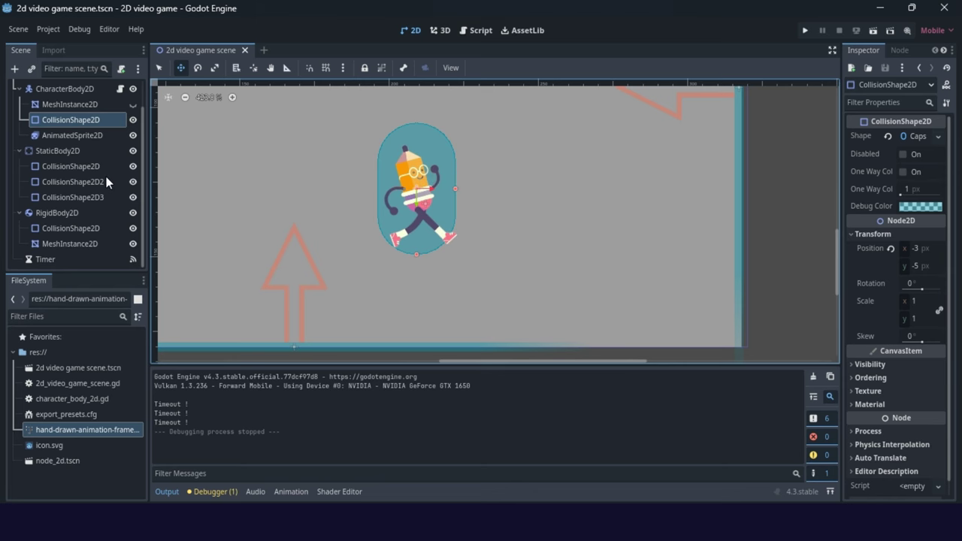
# Open the CharacterBody2D movement script and review the ui_left/ui_right input on line 19
pyautogui.scroll(2, 75, 148)
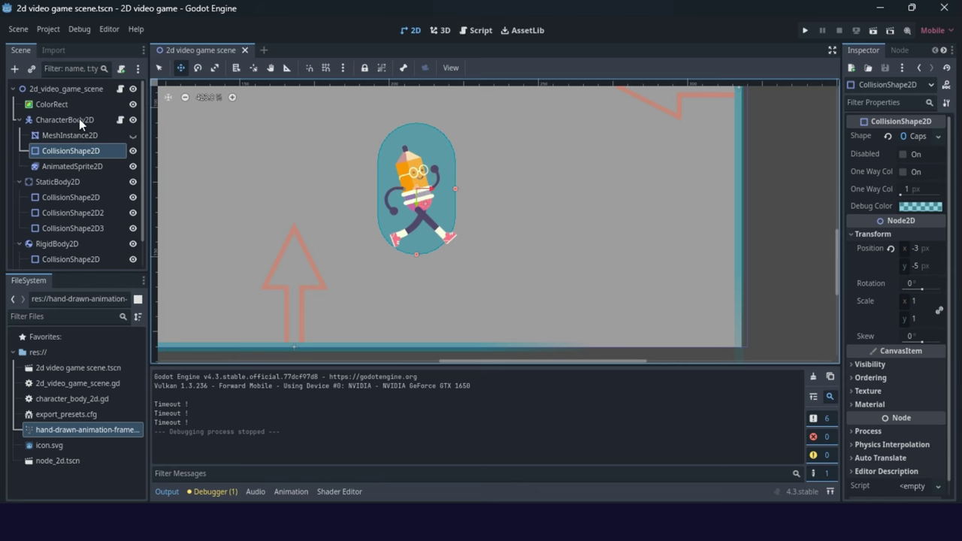
pyautogui.click(121, 120)
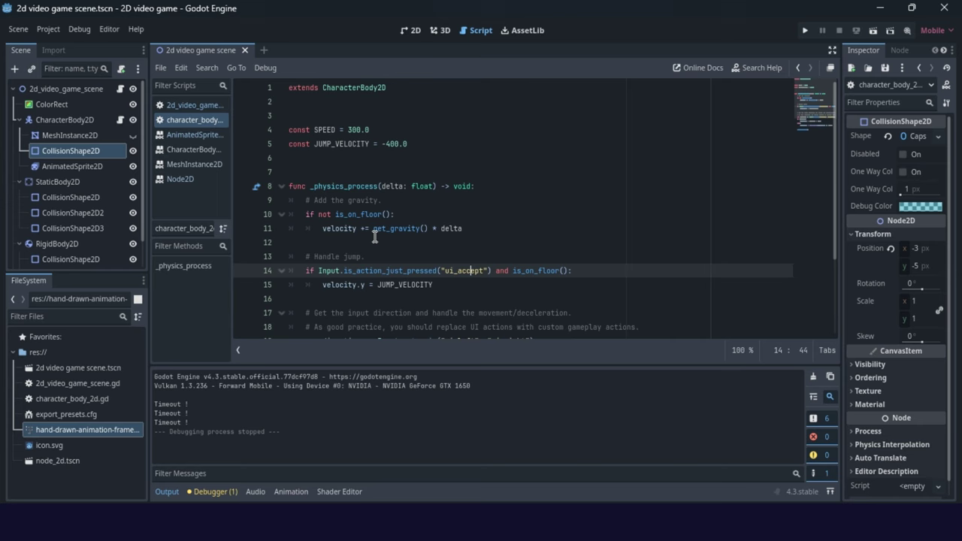
pyautogui.scroll(-2, 374, 234)
pyautogui.scroll(-1, 374, 235)
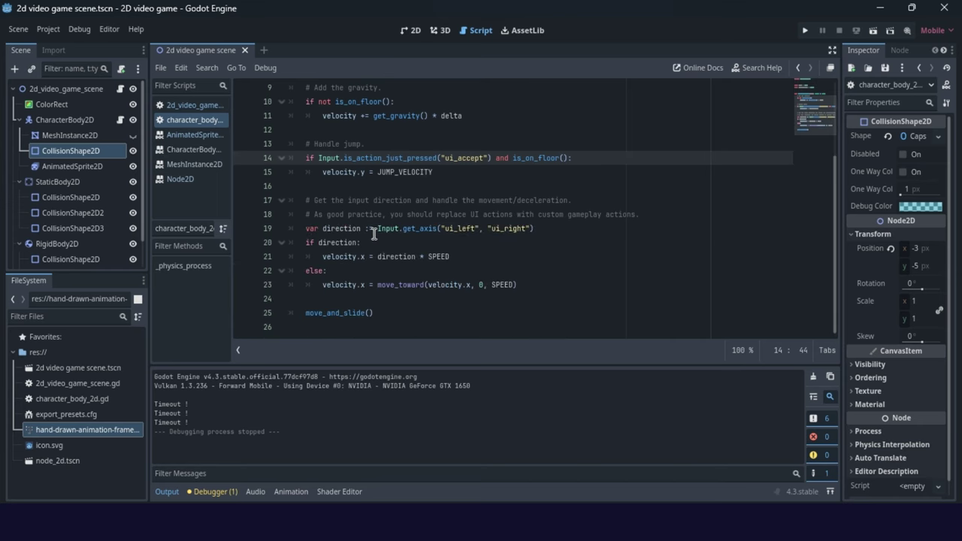
pyautogui.click(460, 227)
pyautogui.click(514, 228)
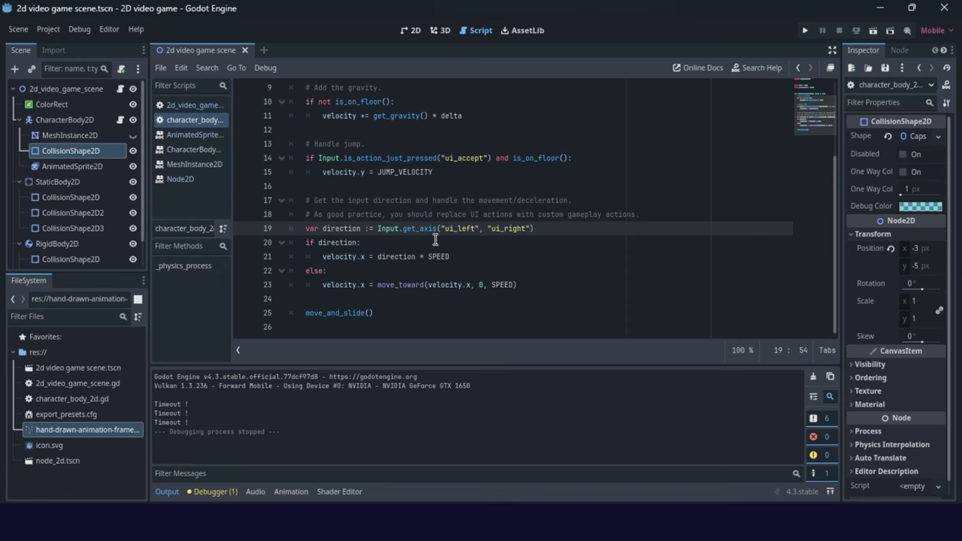
pyautogui.scroll(3, 435, 239)
pyautogui.scroll(-3, 435, 239)
pyautogui.scroll(3, 435, 239)
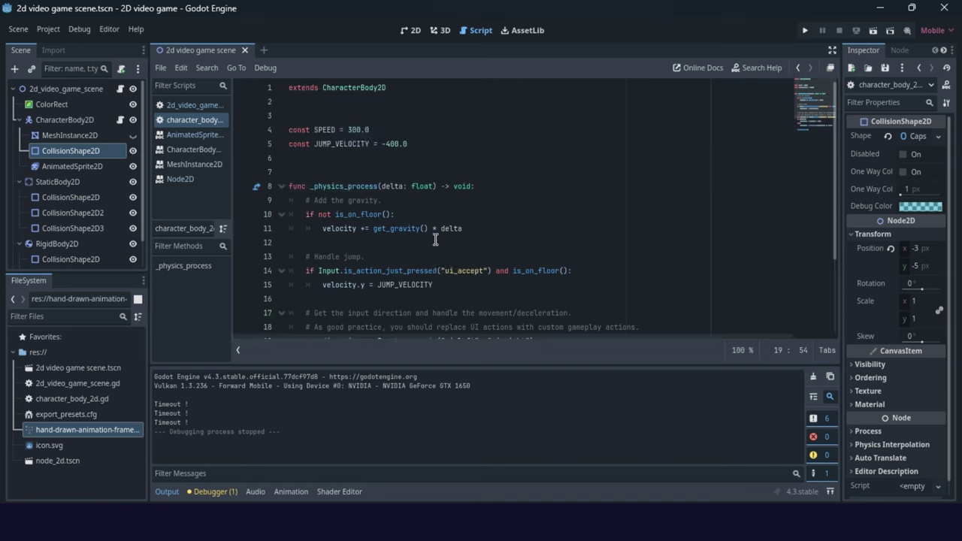
# Delete the extra blank line so SPEED sits on line 3, then select 2d_video_game_scene
pyautogui.click(320, 103)
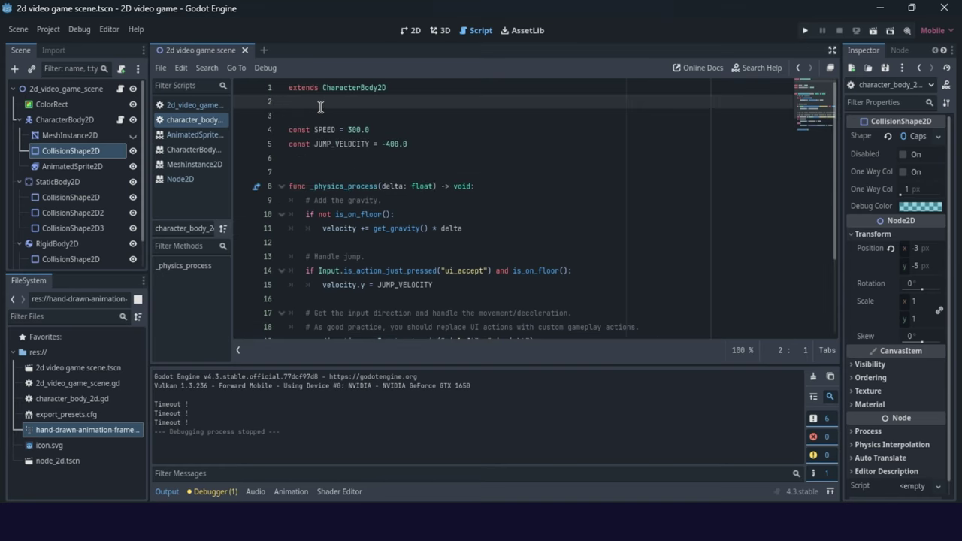
pyautogui.press('Delete')
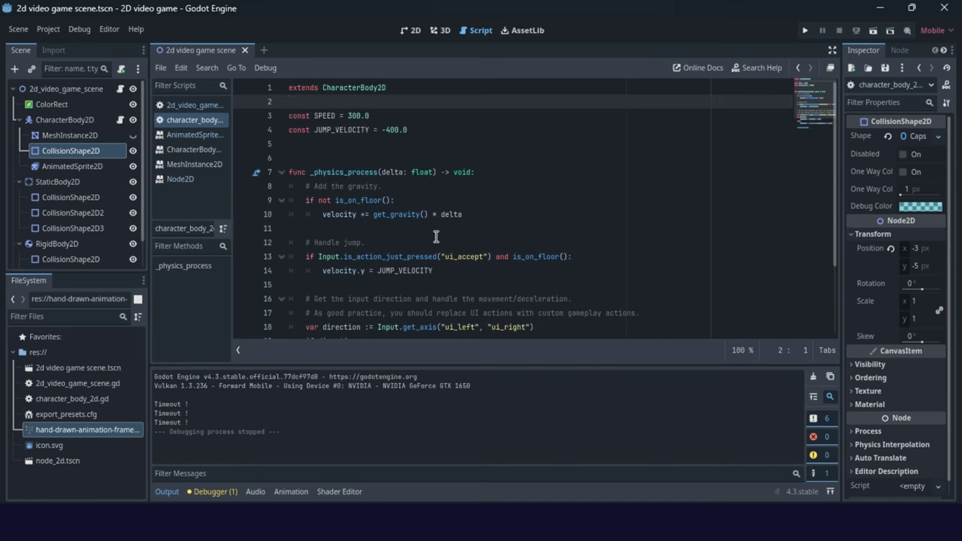
pyautogui.scroll(-3, 436, 235)
pyautogui.scroll(3, 436, 234)
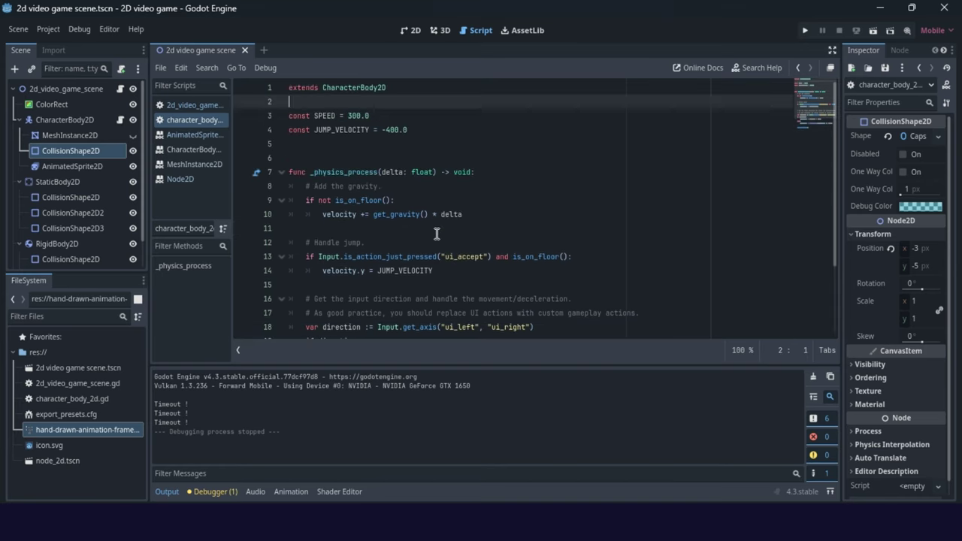
pyautogui.click(72, 86)
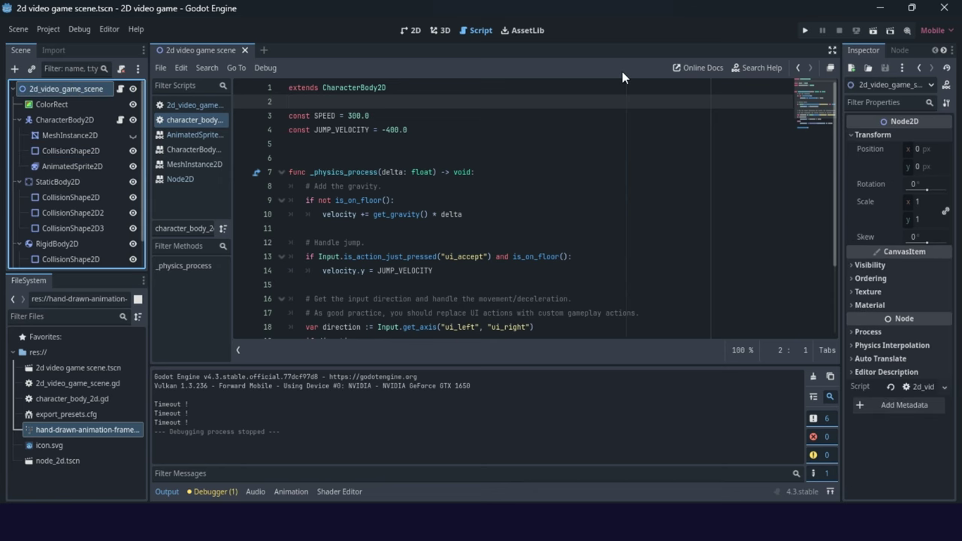
# Zoom out over the whole level and select AnimatedSprite2D to show its 5 FPS default frames
pyautogui.click(415, 30)
pyautogui.scroll(-4, 505, 173)
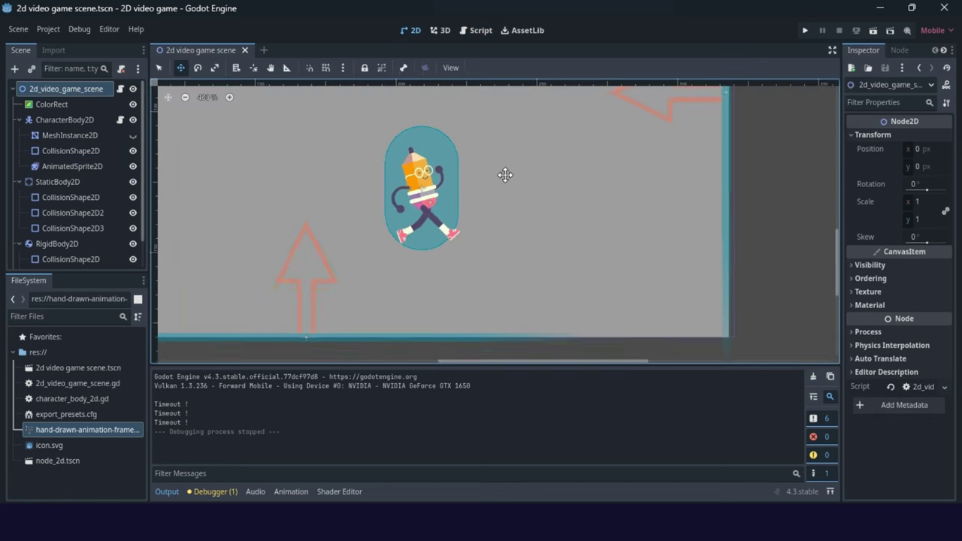
pyautogui.moveTo(372, 146); pyautogui.dragTo(459, 180, button='middle')
pyautogui.scroll(-2, 444, 174)
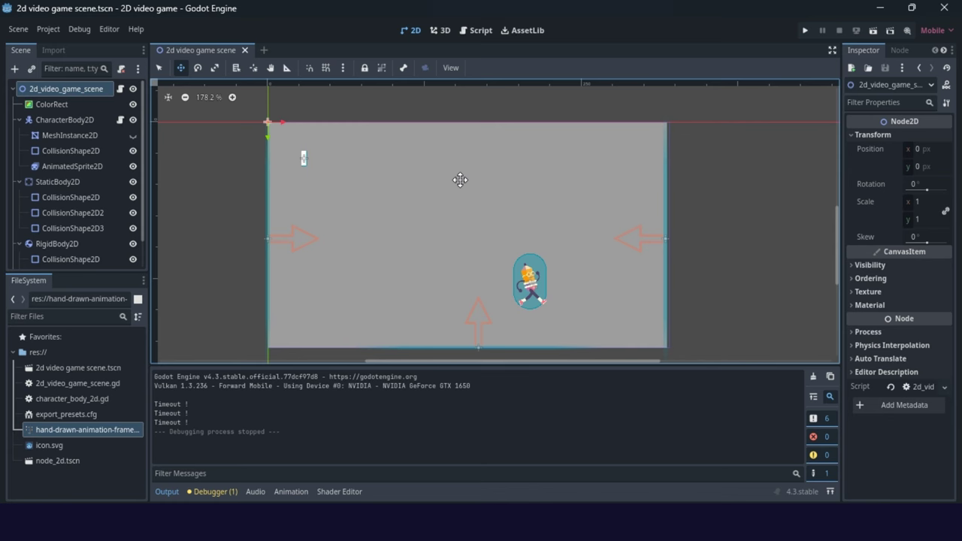
pyautogui.scroll(-2, 87, 156)
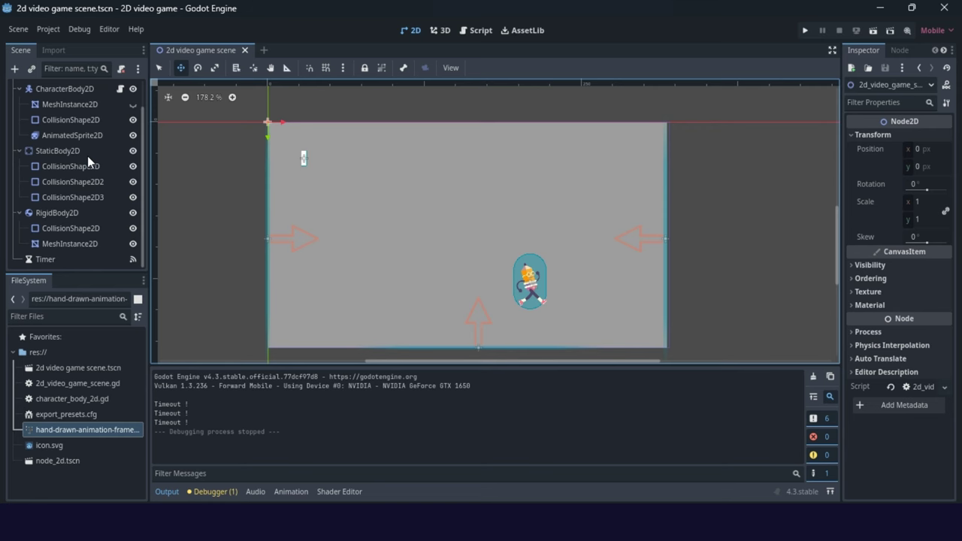
pyautogui.click(80, 138)
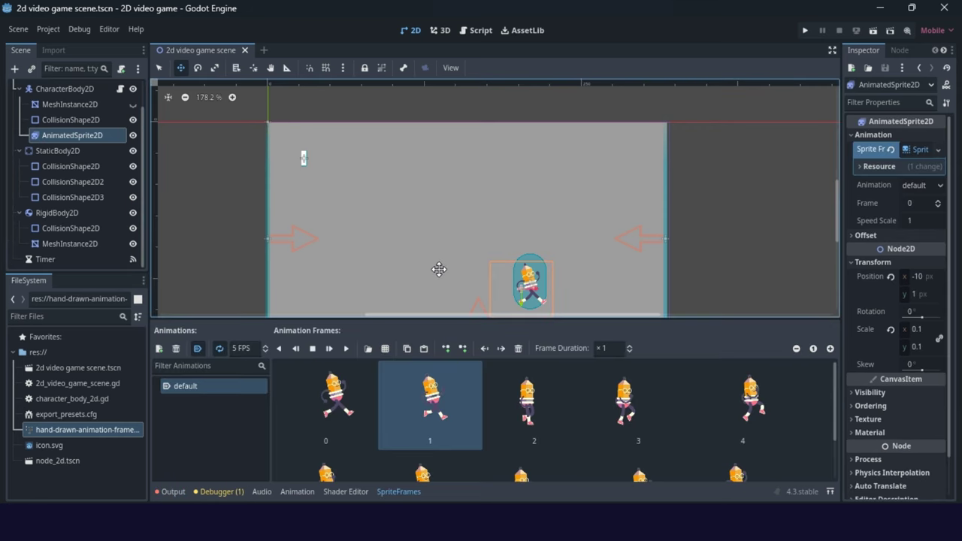